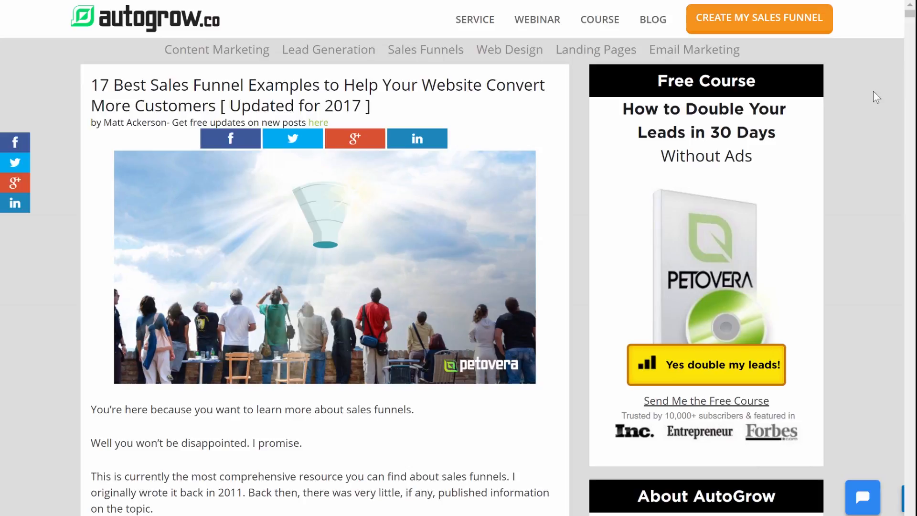
Step: Skim the sales funnel article from its introduction through the Basecamp example, and return to the beginning
scroll(873, 92, down, 13)
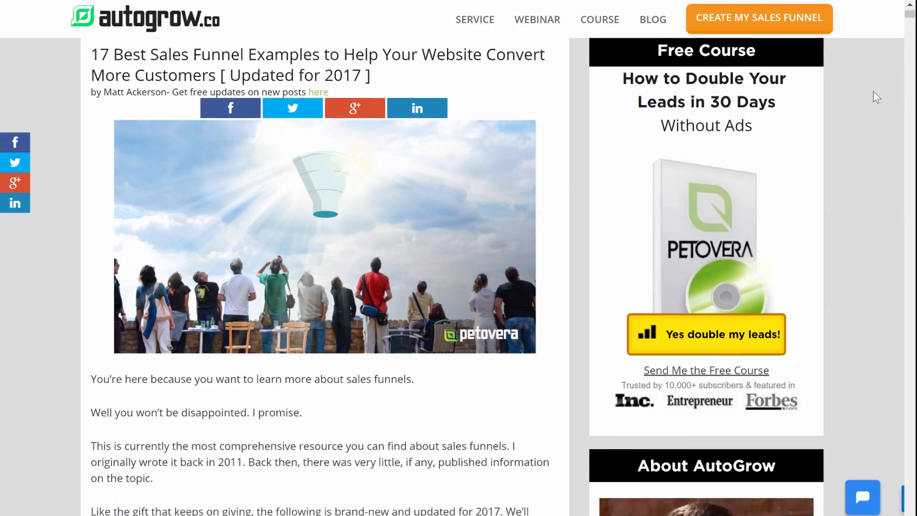
scroll(873, 92, down, 15)
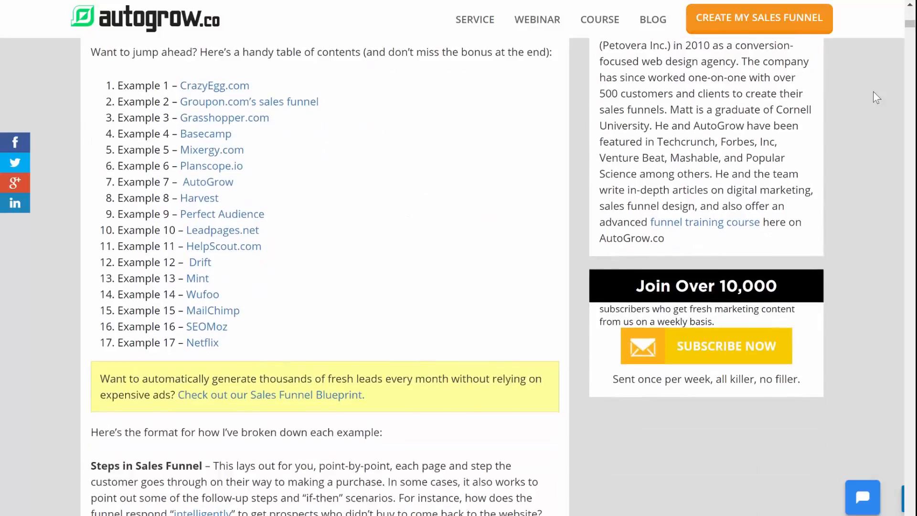
scroll(873, 92, down, 18)
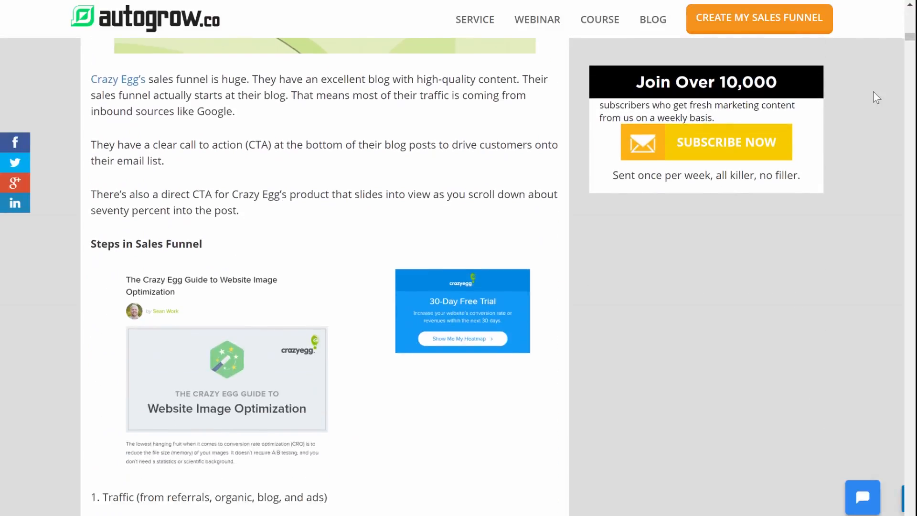
scroll(873, 91, down, 18)
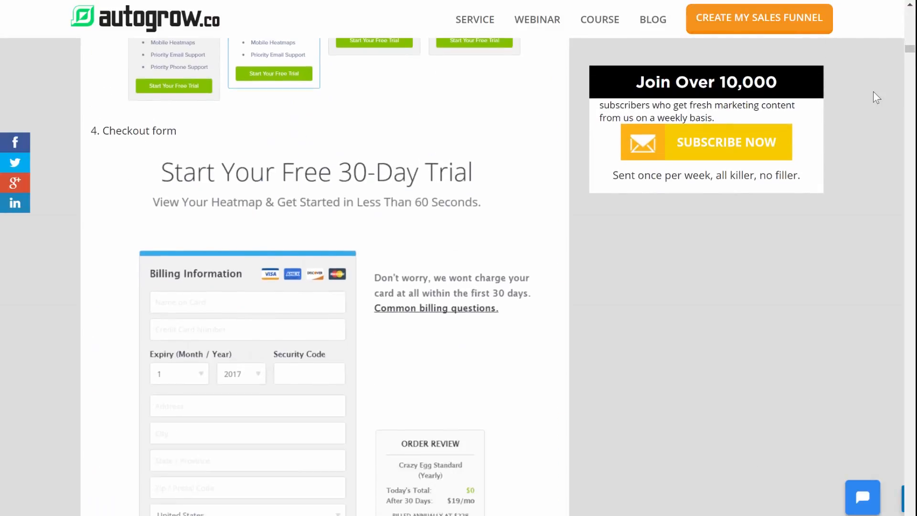
scroll(873, 92, down, 18)
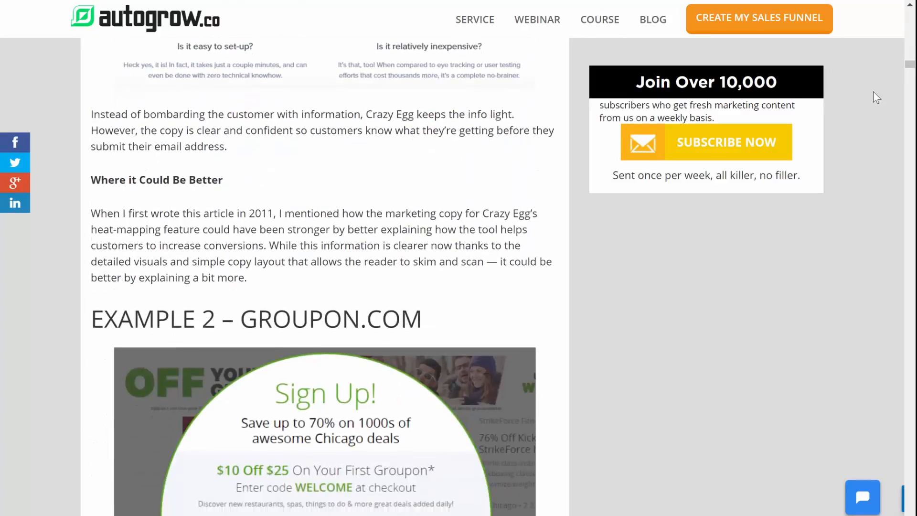
scroll(873, 97, down, 18)
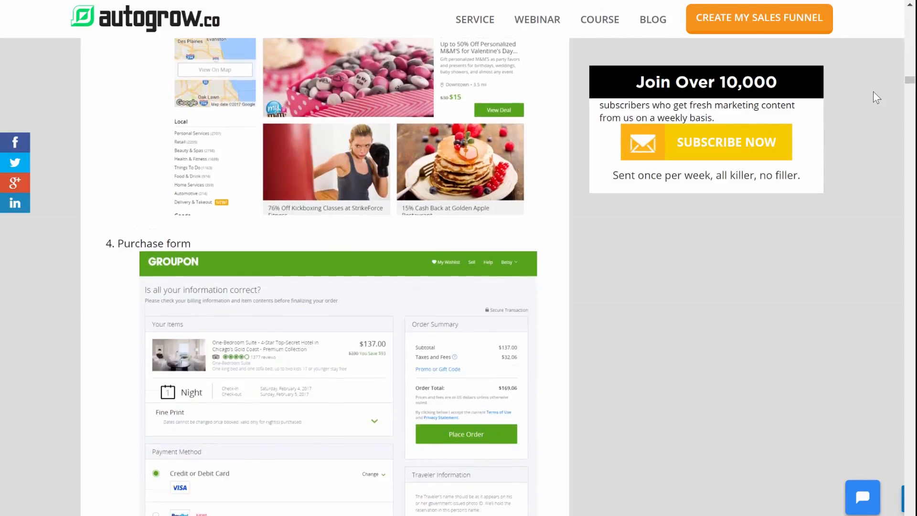
scroll(873, 91, down, 18)
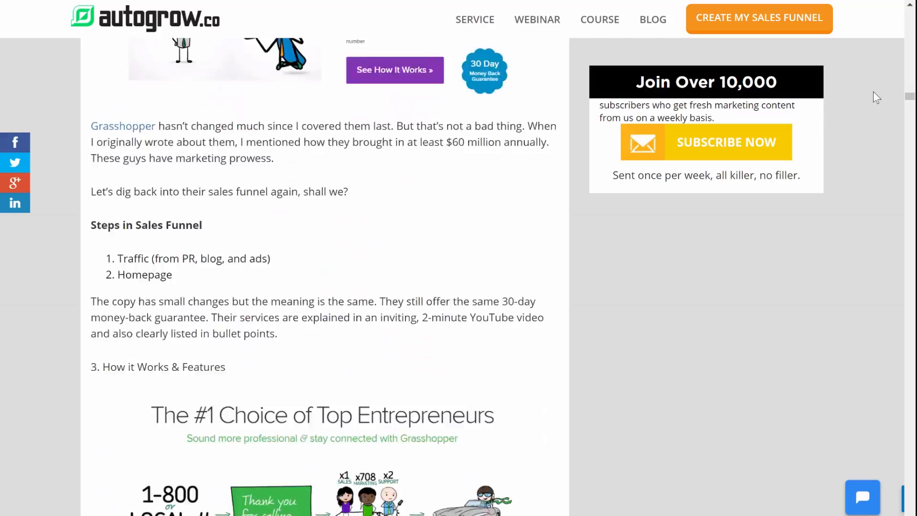
scroll(873, 91, down, 18)
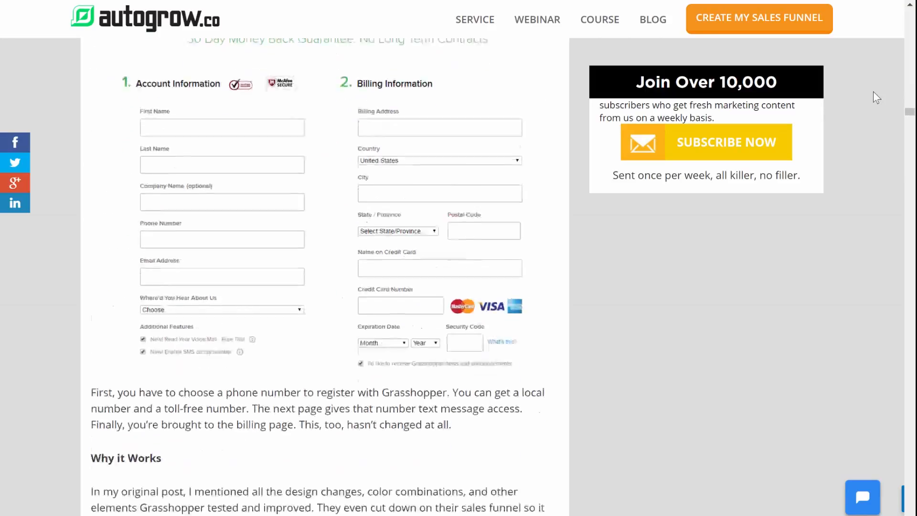
scroll(873, 98, down, 18)
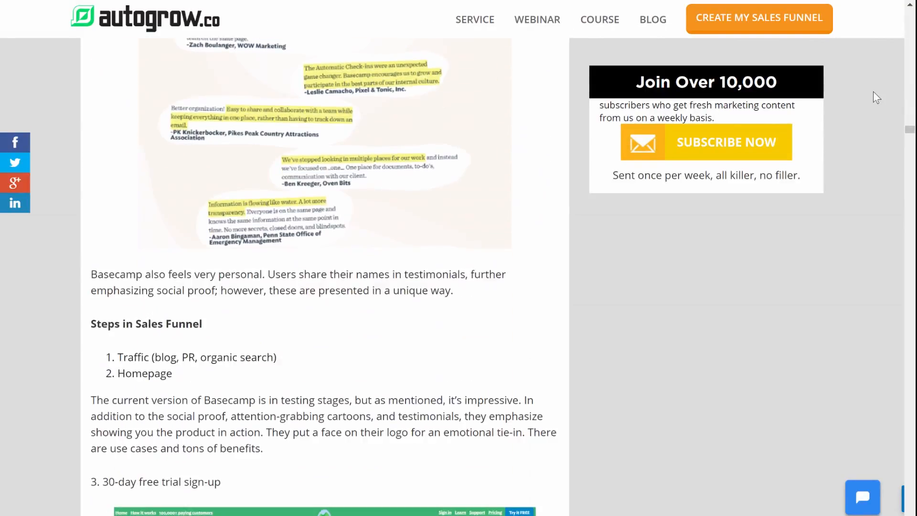
scroll(873, 92, down, 20)
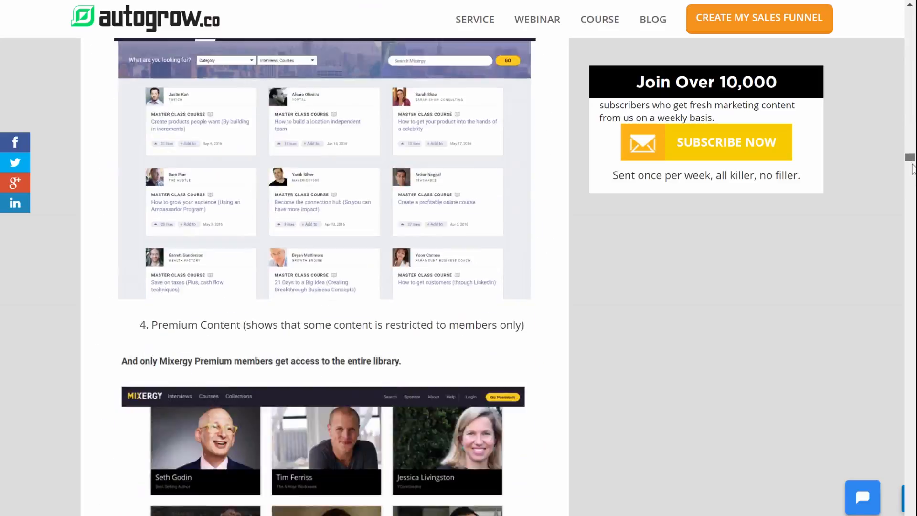
drag(912, 164, 914, 19)
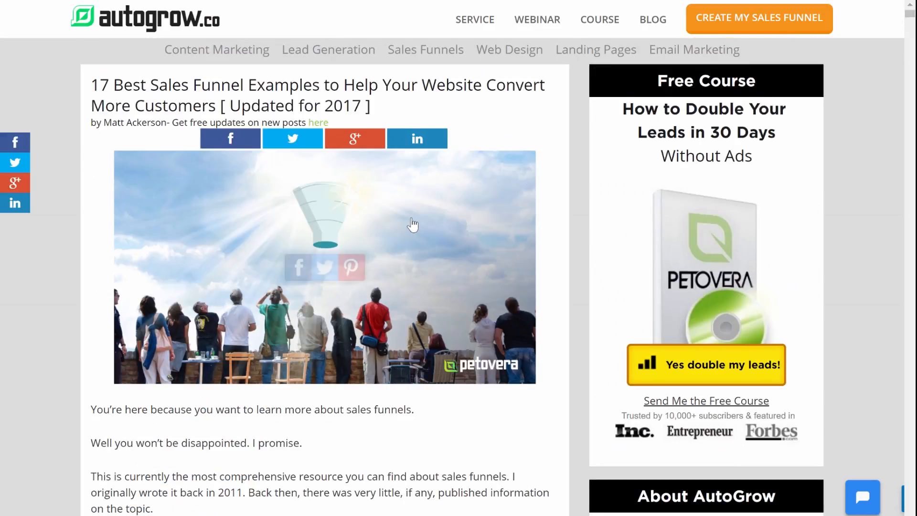
Step: Examine the article's table of contents and the explanation of the format used for each example
scroll(411, 222, down, 12)
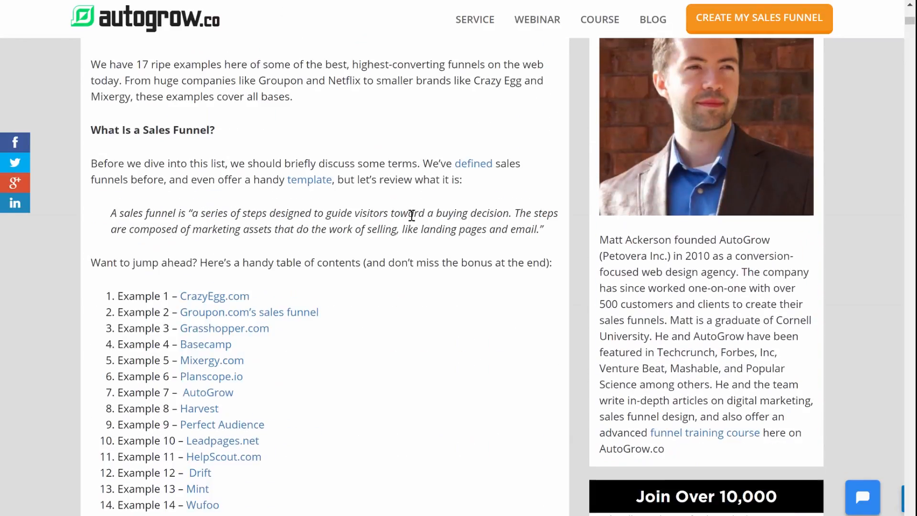
scroll(411, 214, down, 5)
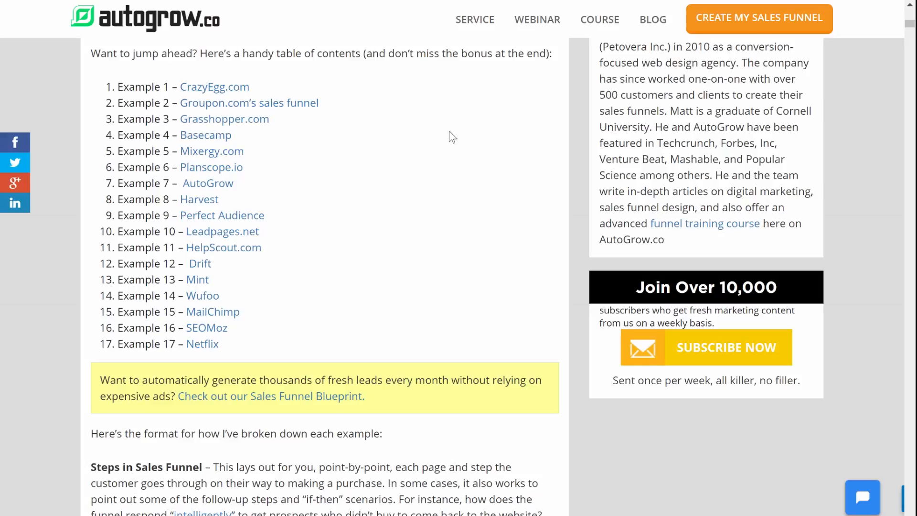
scroll(428, 127, up, 2)
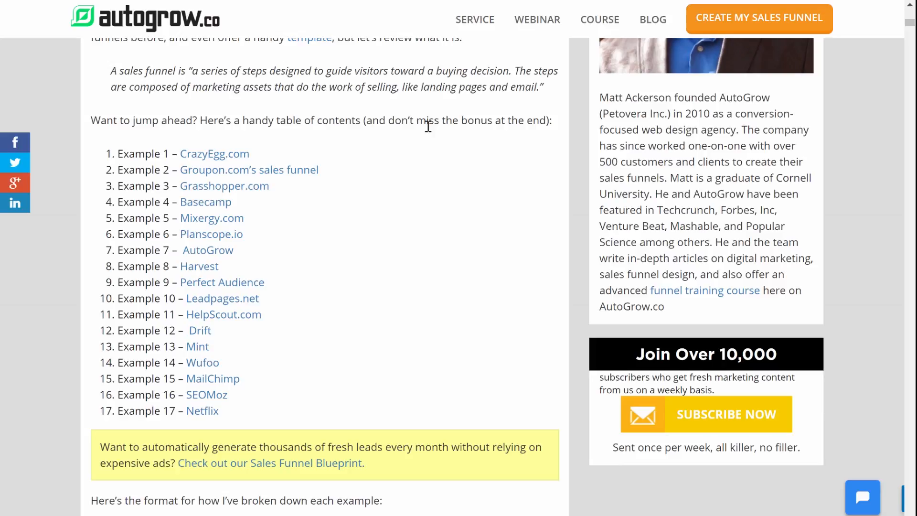
scroll(428, 124, down, 7)
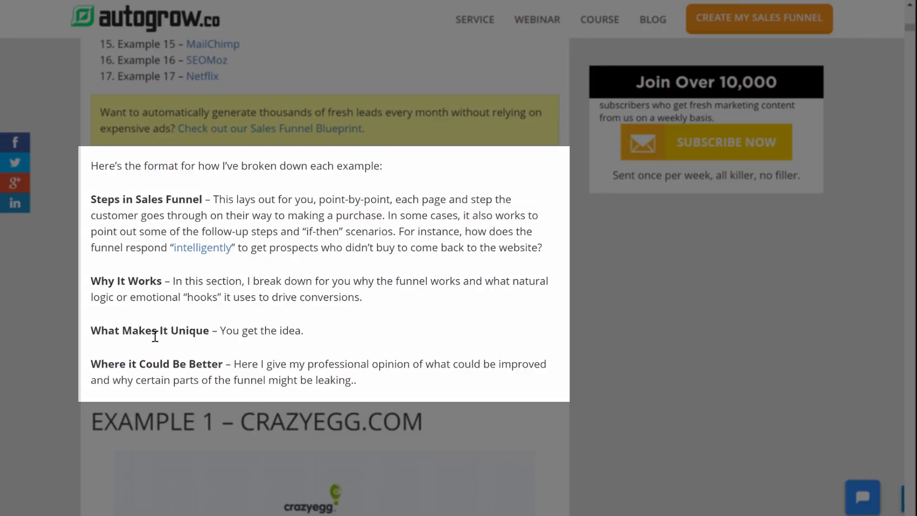
Step: Review the layout and subheadings of the CrazyEgg.com example up to the Groupon heading, and return to the example's main heading
scroll(386, 271, down, 5)
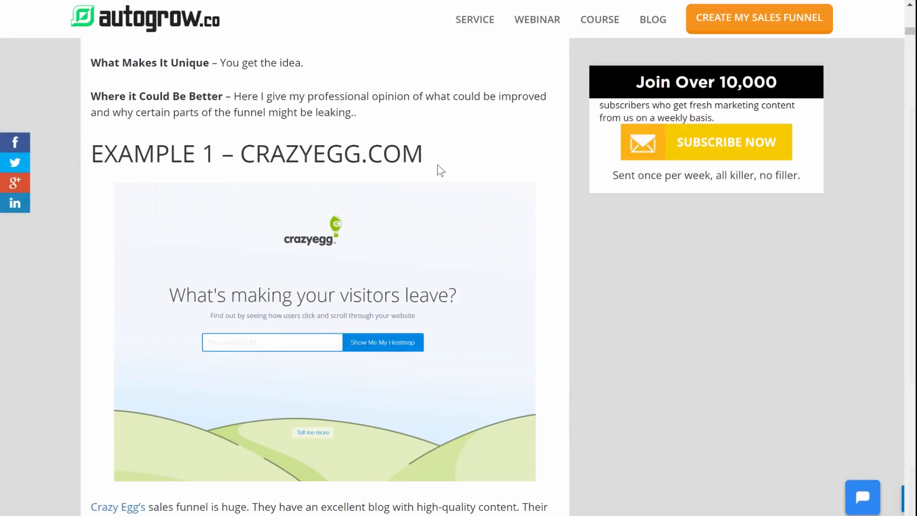
scroll(440, 170, down, 8)
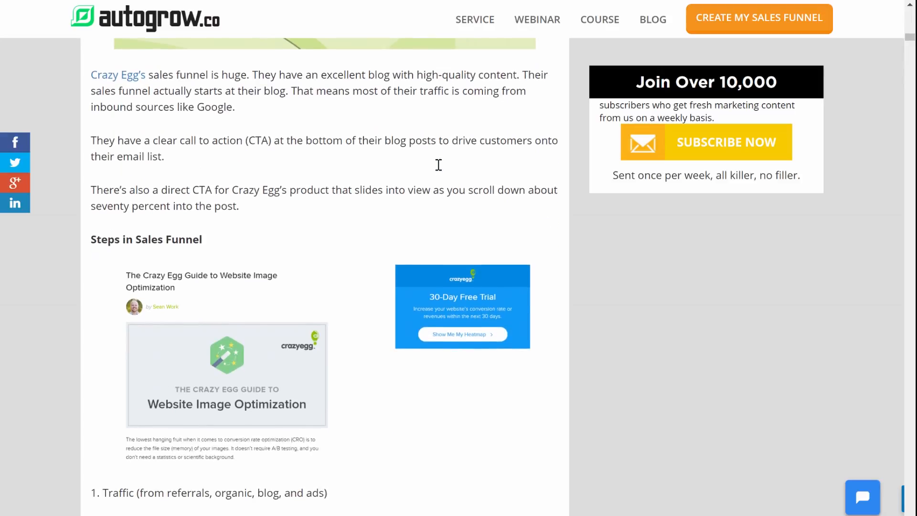
scroll(211, 198, down, 12)
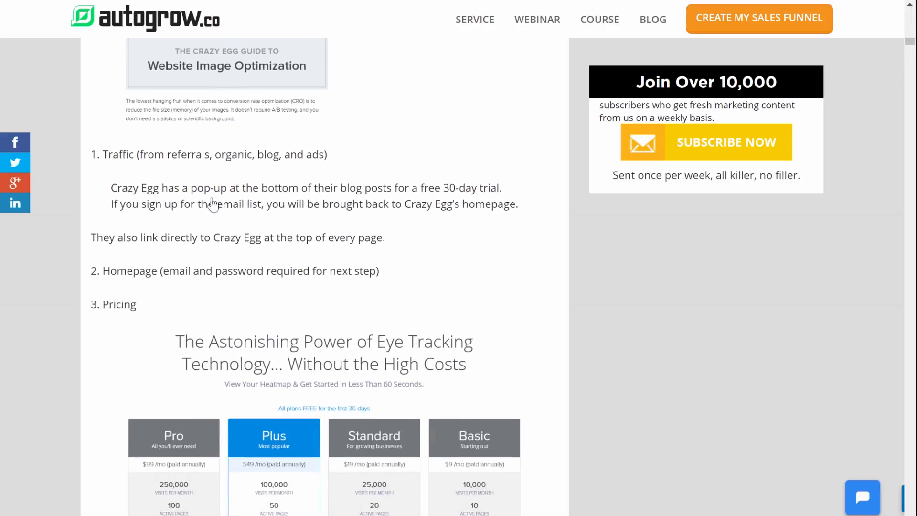
scroll(213, 205, down, 9)
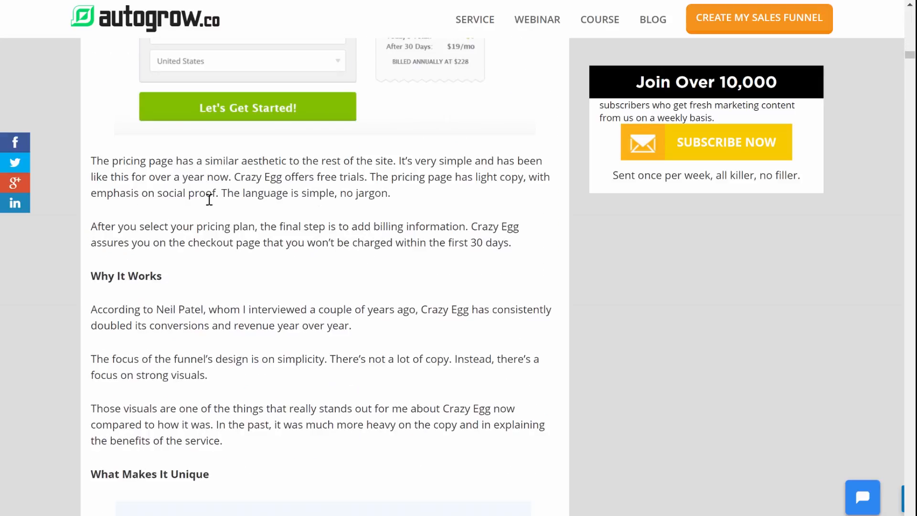
scroll(173, 276, down, 9)
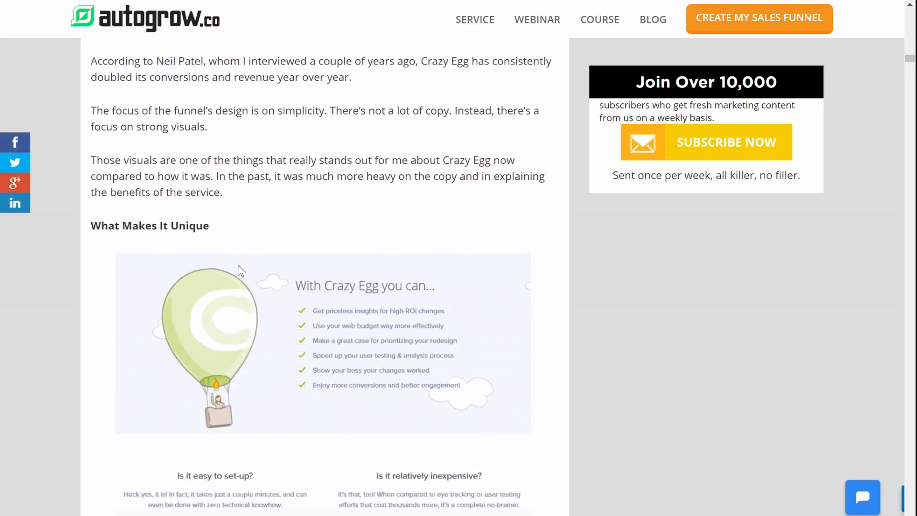
scroll(239, 271, down, 2)
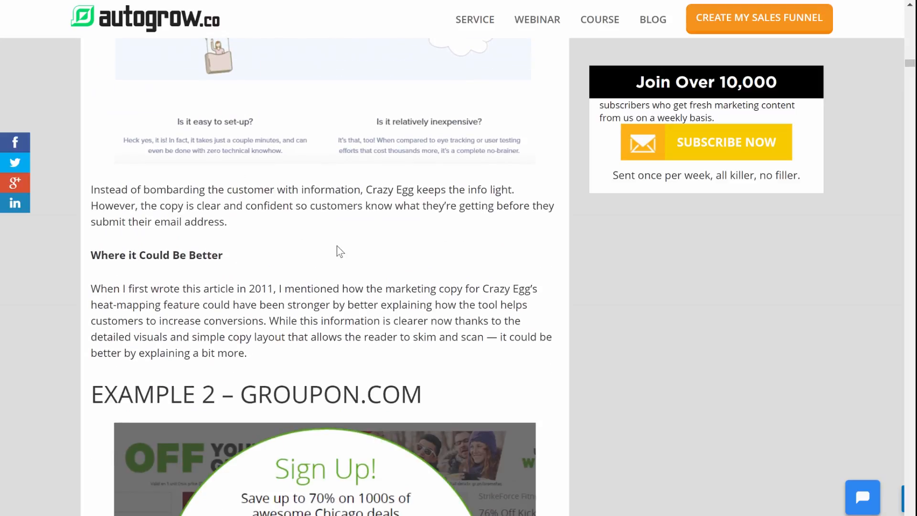
scroll(334, 244, up, 7)
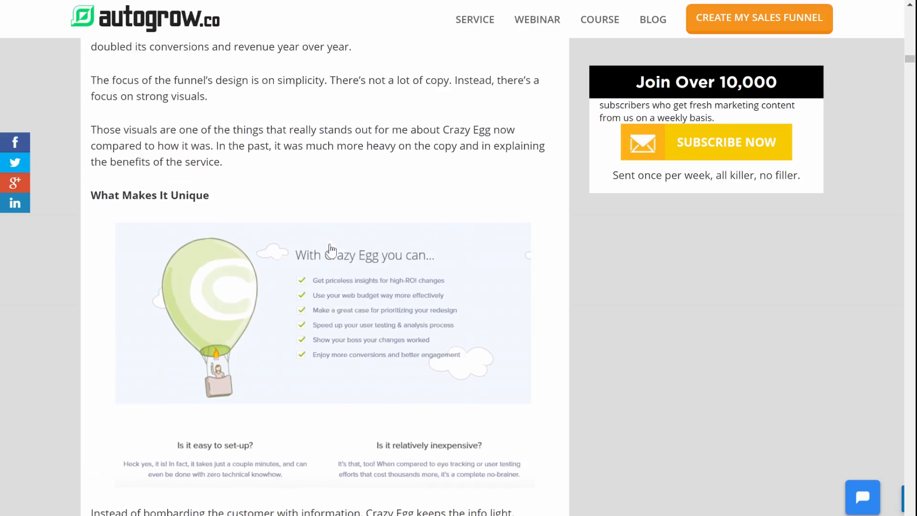
scroll(330, 243, up, 13)
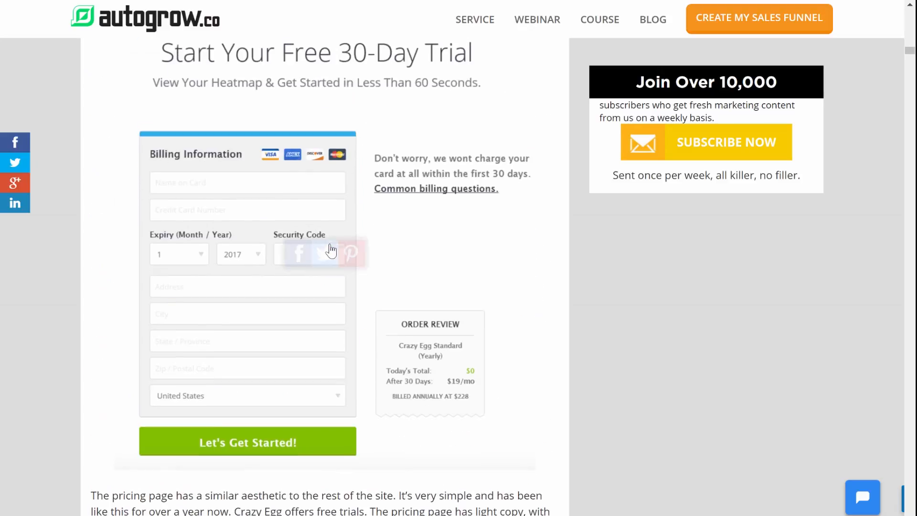
scroll(331, 250, up, 12)
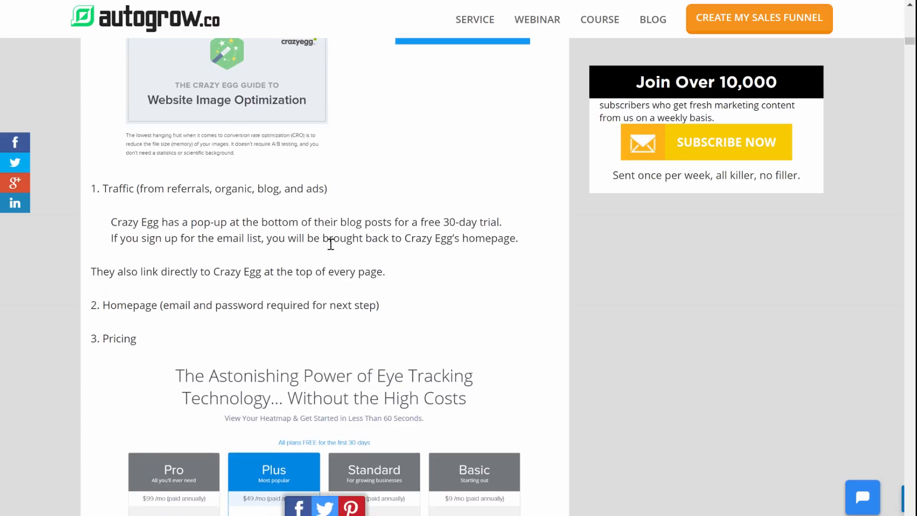
scroll(331, 249, up, 11)
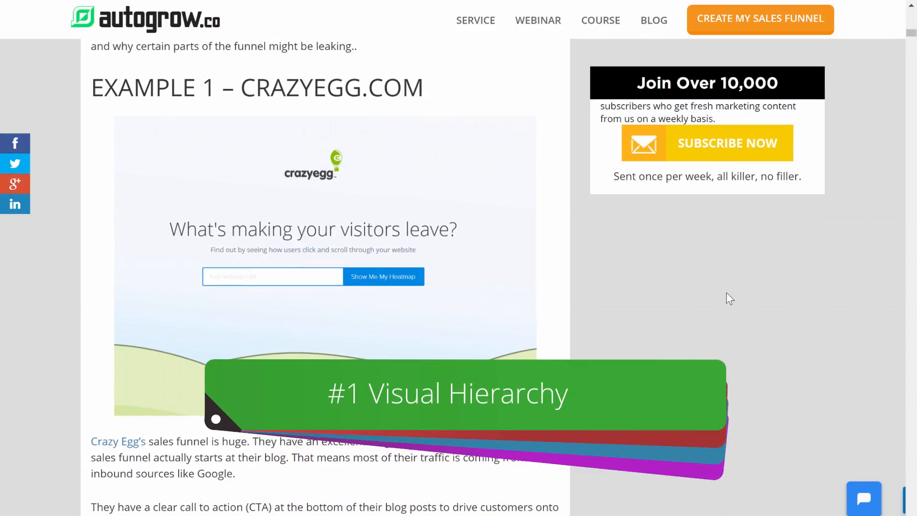
scroll(579, 250, up, 1)
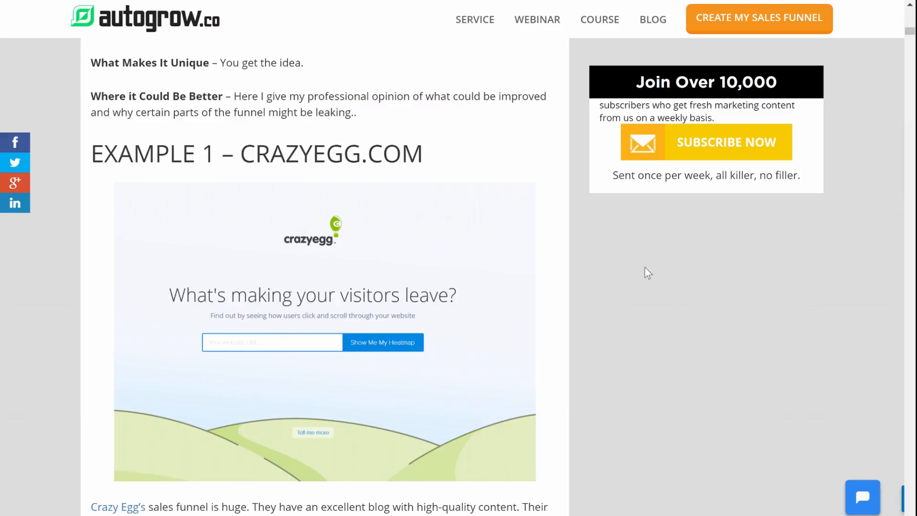
Step: Inspect the HTML of the "Why It Works" subheading and the "EXAMPLE 1 – CRAZYEGG.COM" heading with the element picker
scroll(646, 269, down, 8)
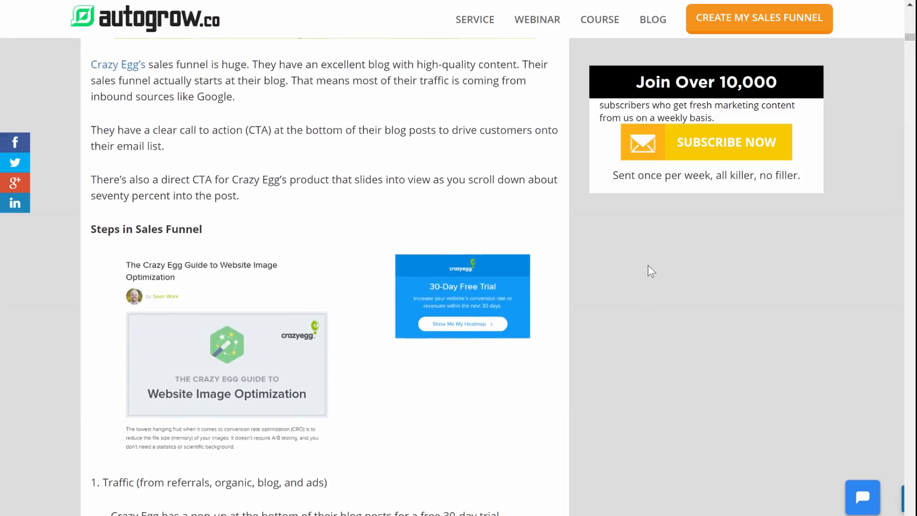
scroll(648, 266, down, 5)
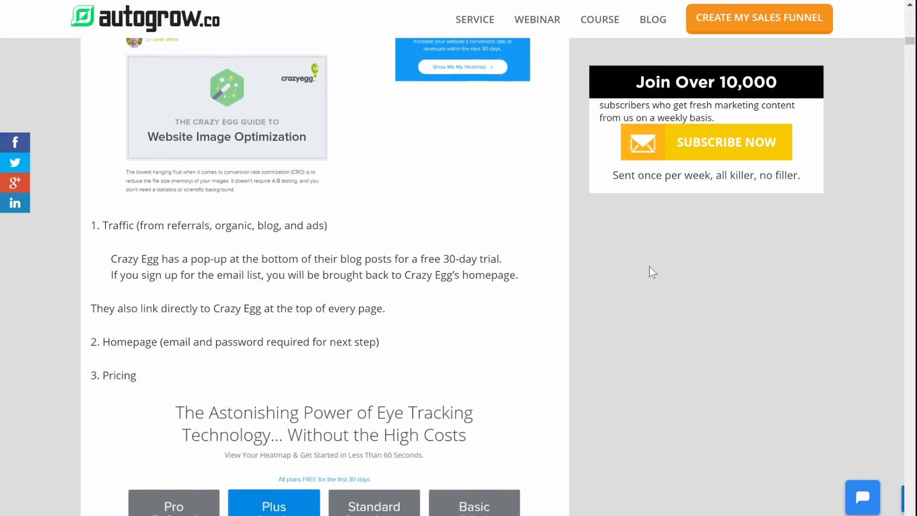
scroll(653, 272, down, 10)
scroll(652, 272, down, 7)
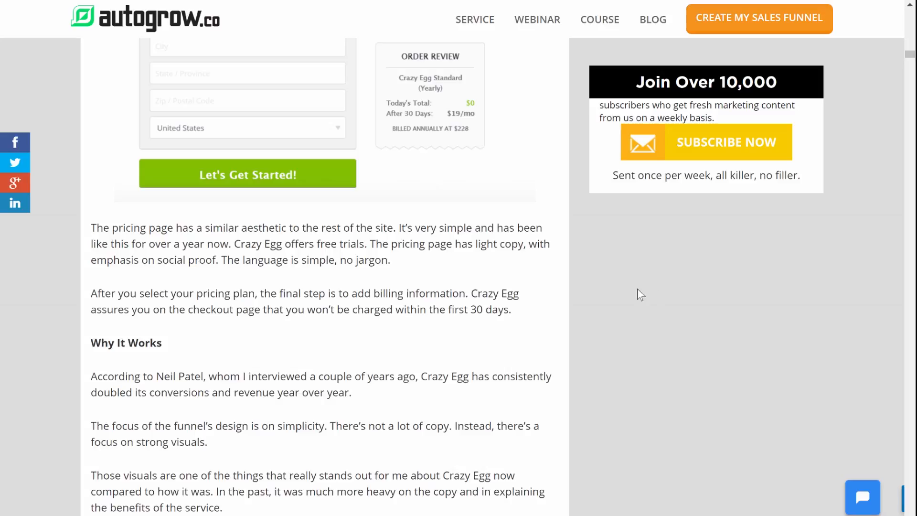
scroll(565, 276, down, 3)
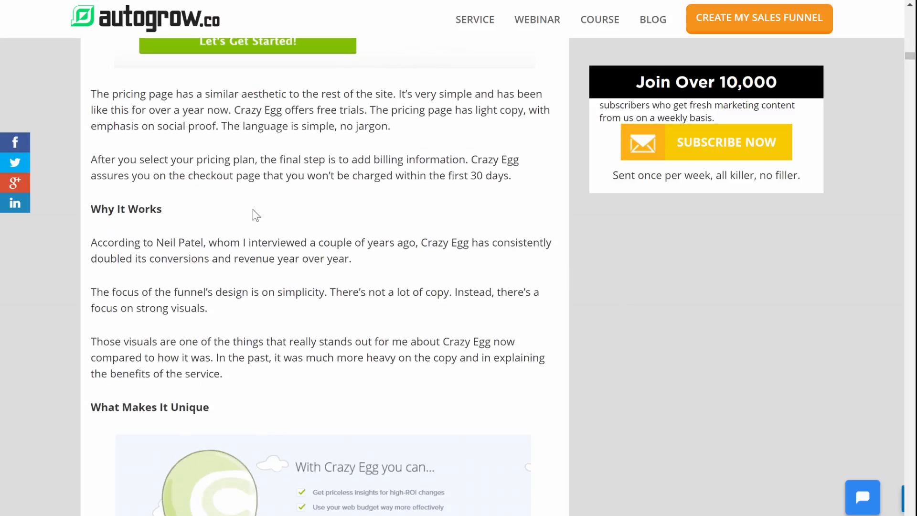
right_click(293, 197)
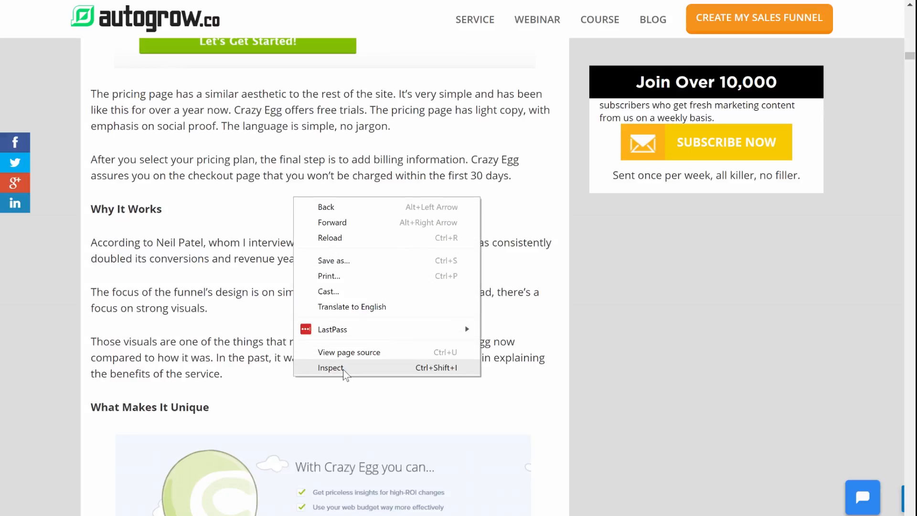
click(331, 368)
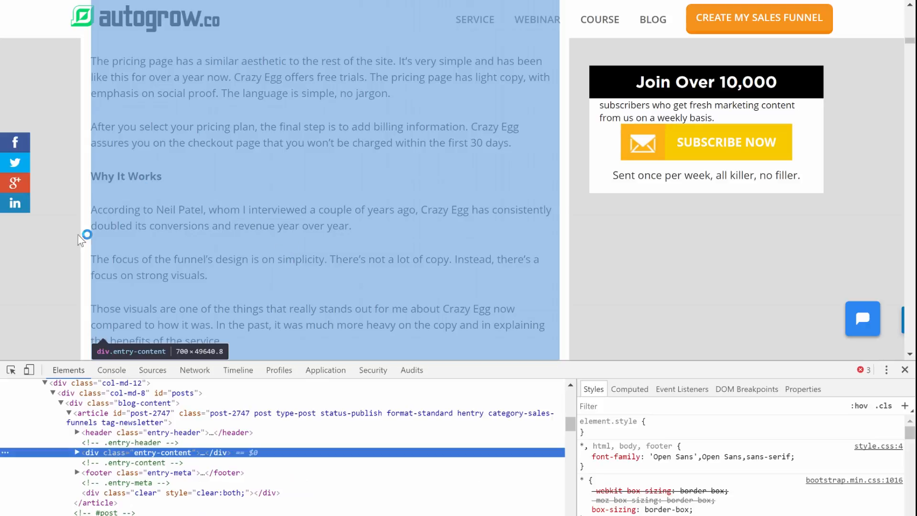
click(11, 369)
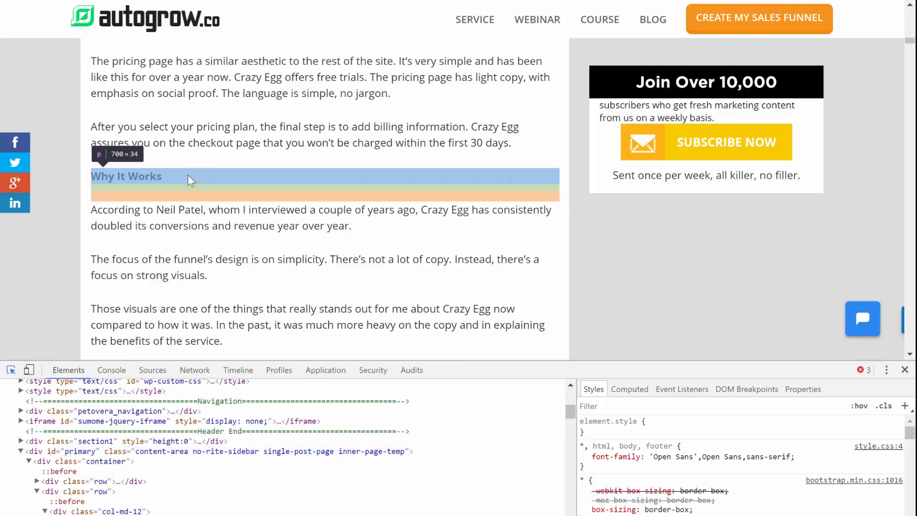
scroll(196, 184, up, 15)
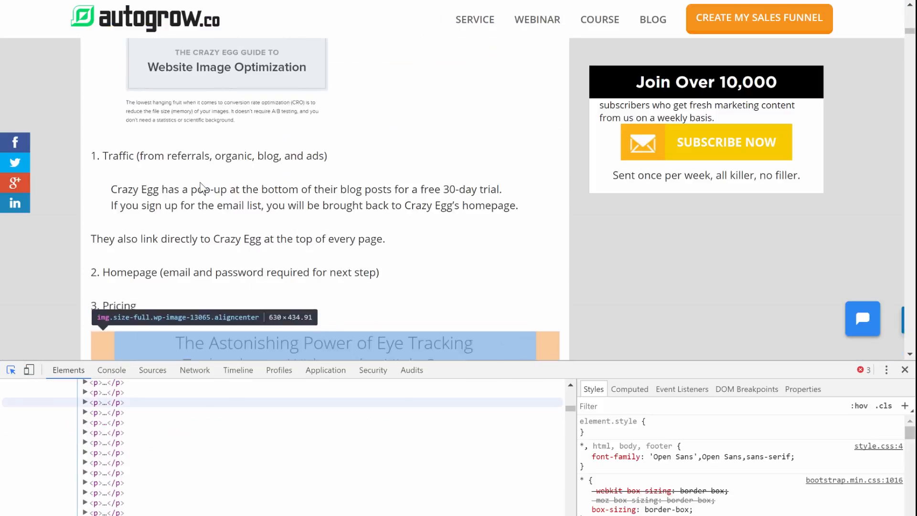
scroll(203, 189, up, 15)
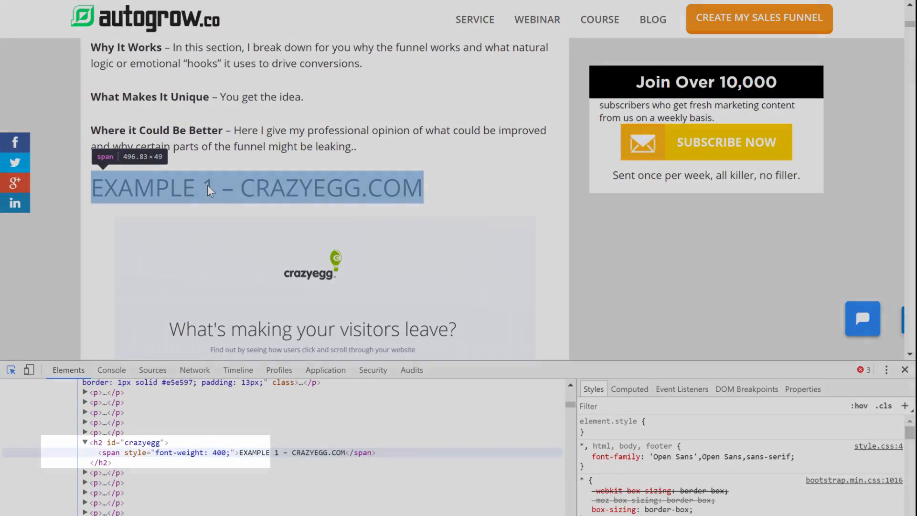
Step: Inspect the HTML markup of the "EXAMPLE 1 – CRAZYEGG.COM" heading and check on the "Steps in Sales Funnel" subheading
click(208, 190)
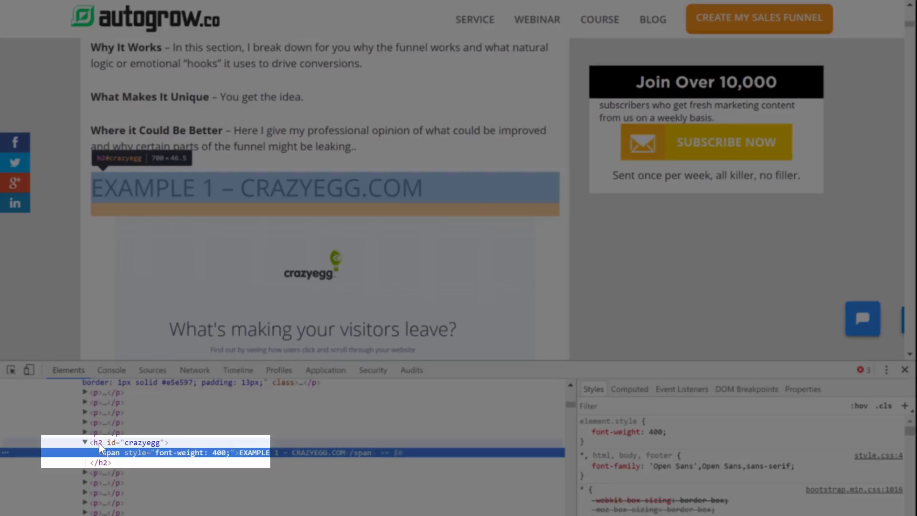
scroll(271, 251, down, 3)
scroll(270, 252, down, 6)
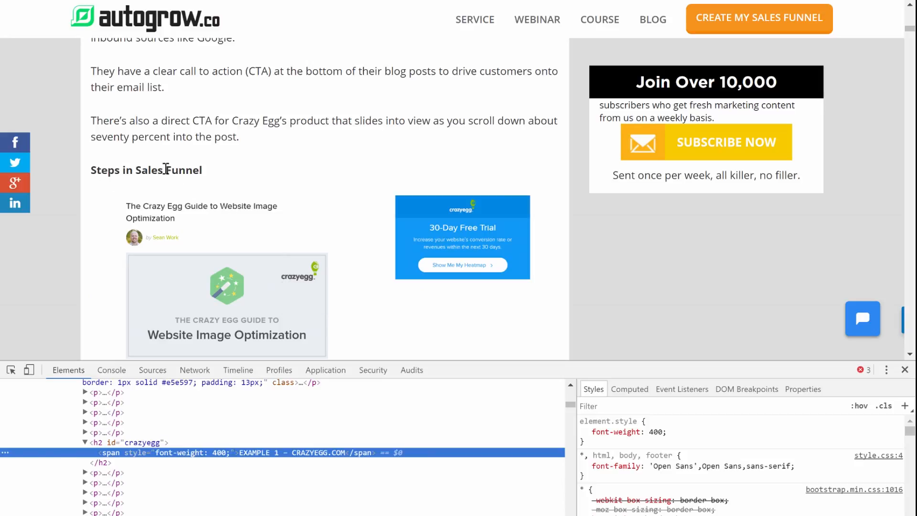
click(10, 369)
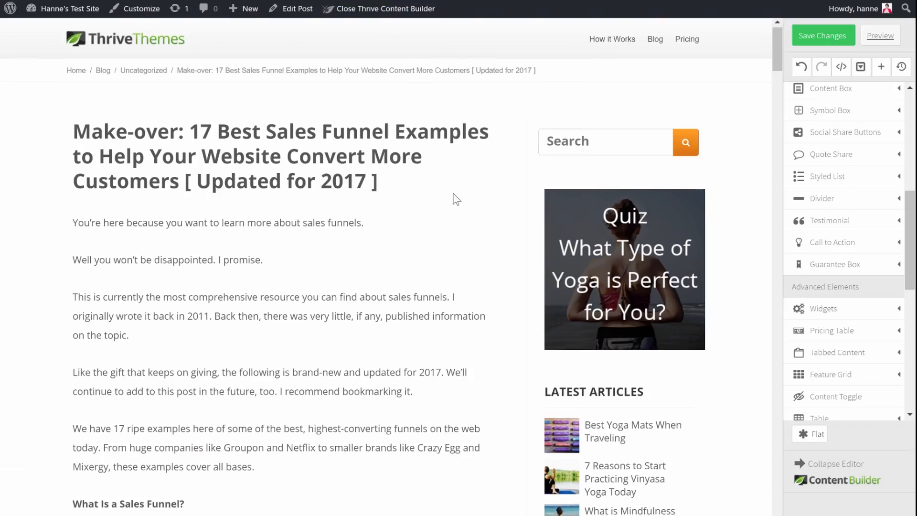
Step: In the Thrive Content Builder copy of the article, format the CrazyEgg.com example's "Steps in Sales Funnel" line as Heading 3
scroll(454, 199, down, 12)
scroll(438, 203, down, 10)
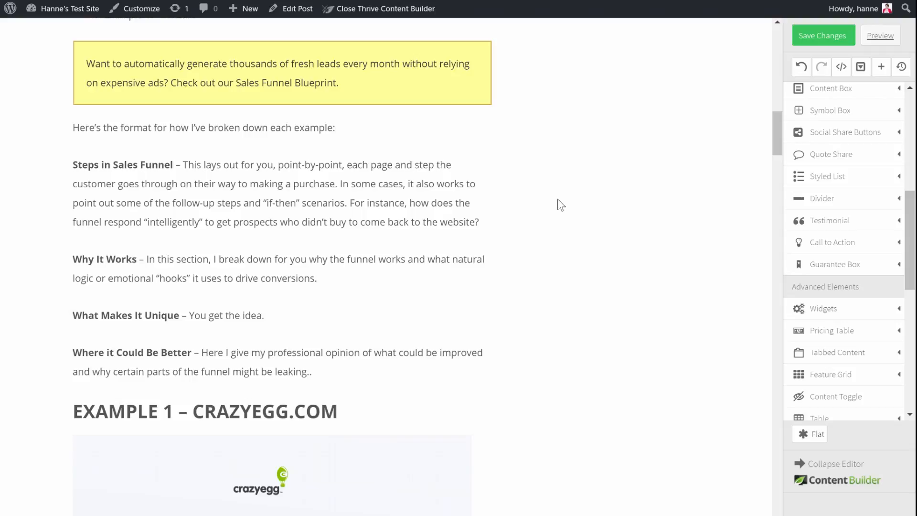
scroll(561, 205, down, 4)
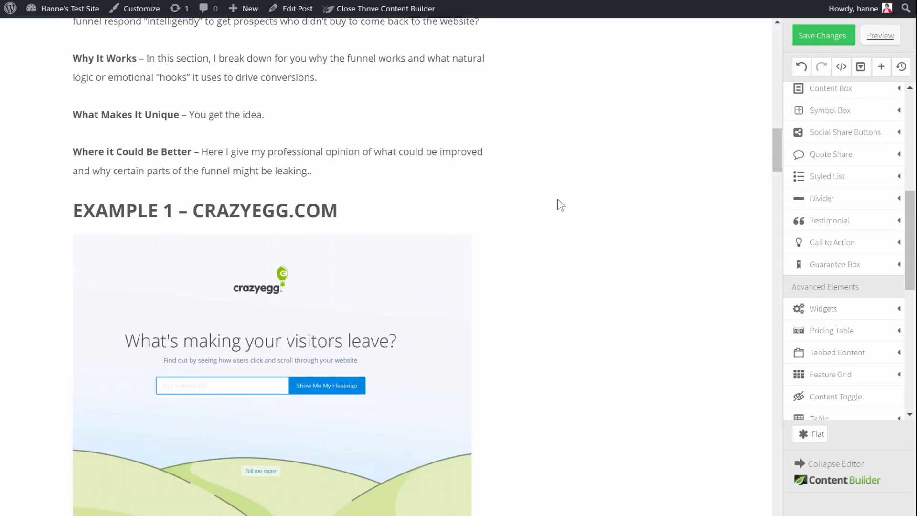
scroll(560, 204, down, 10)
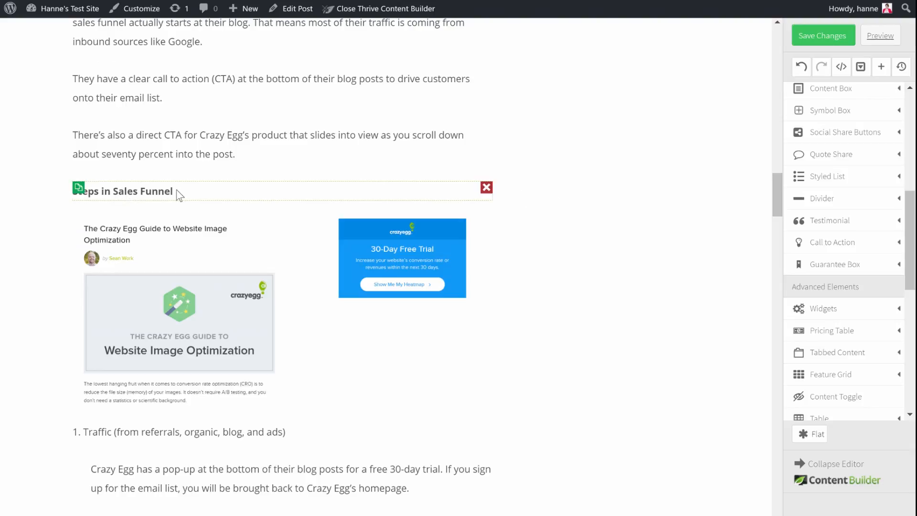
click(218, 196)
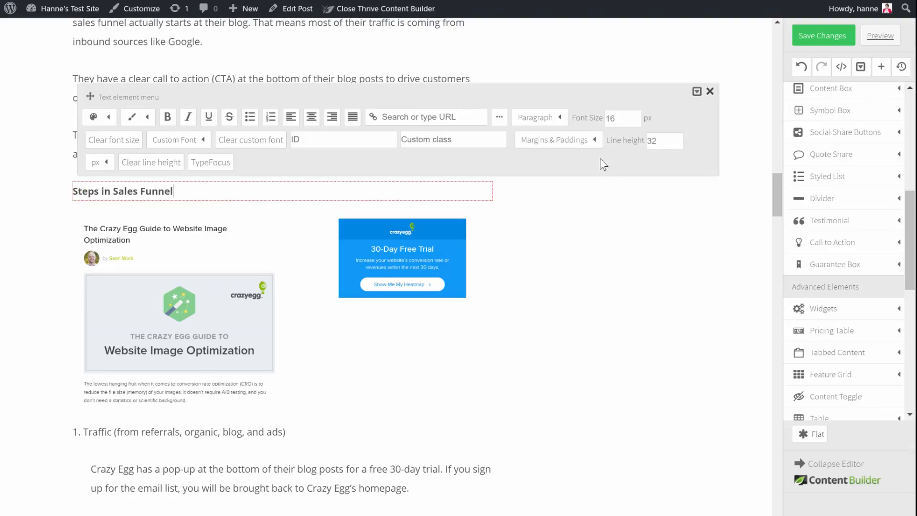
click(555, 126)
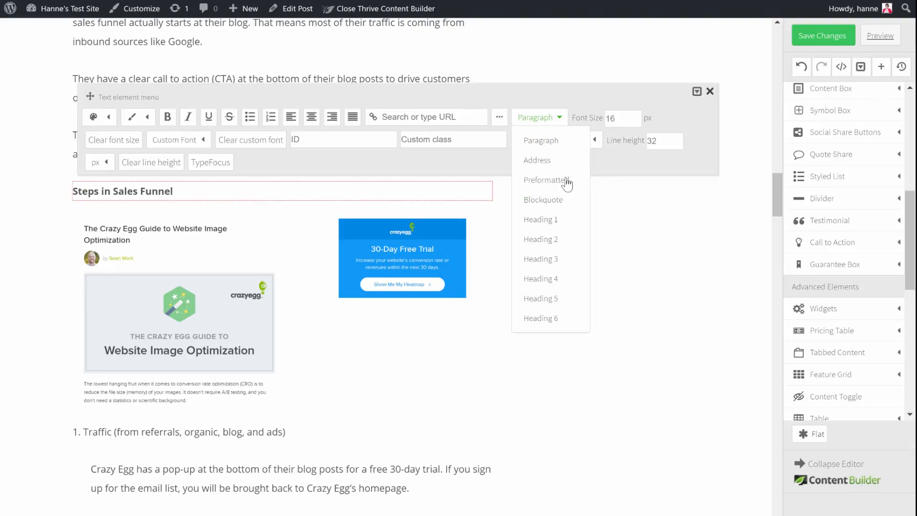
click(548, 260)
Step: Format the "Why It Works" line in the CrazyEgg.com example as Heading 3
scroll(557, 240, down, 5)
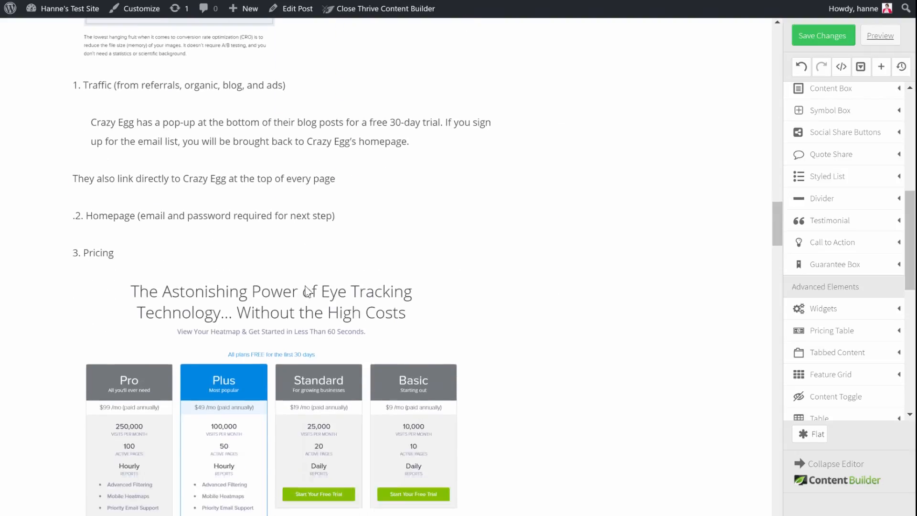
scroll(298, 289, down, 9)
scroll(190, 201, down, 10)
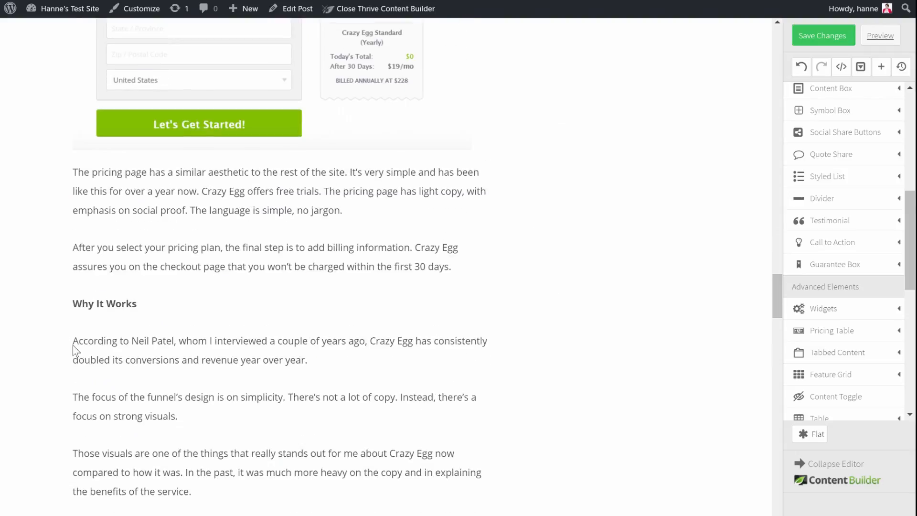
click(356, 305)
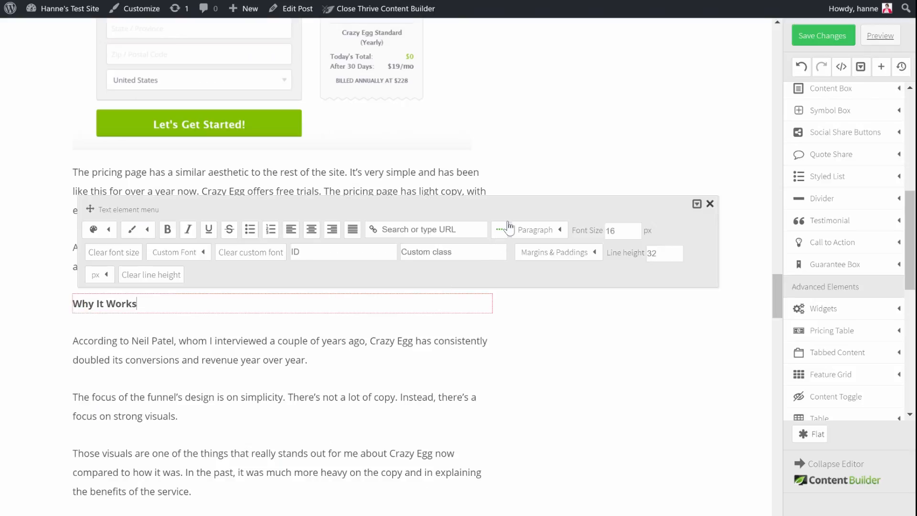
click(547, 230)
click(545, 371)
Step: Format the "What Makes It Unique" line in the CrazyEgg.com example as Heading 3
scroll(503, 354, down, 5)
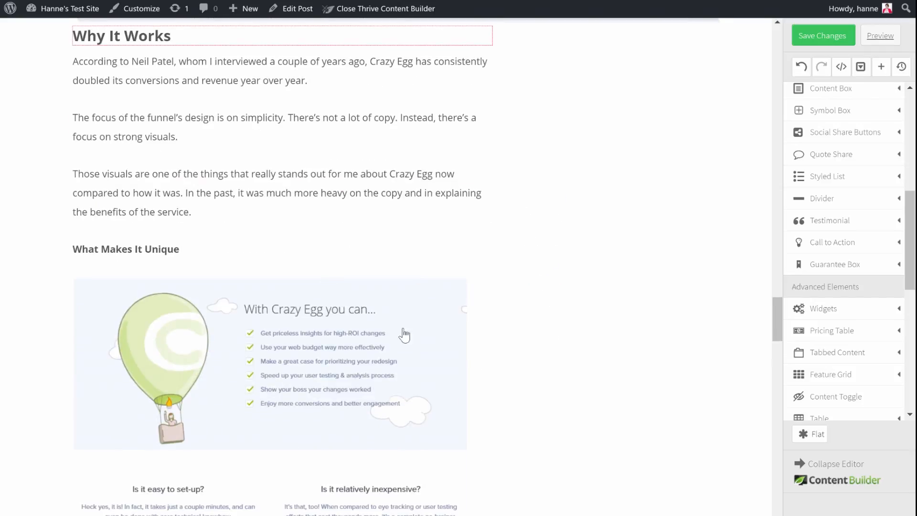
click(211, 249)
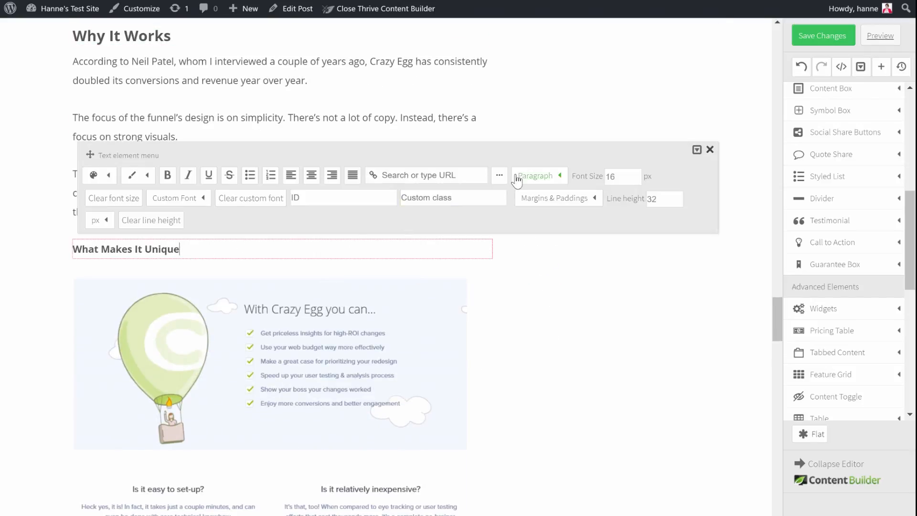
click(529, 181)
click(553, 317)
Step: Format the "Where it Could Be Better" line above the Groupon example as Heading 3 and deselect it
scroll(554, 315, down, 7)
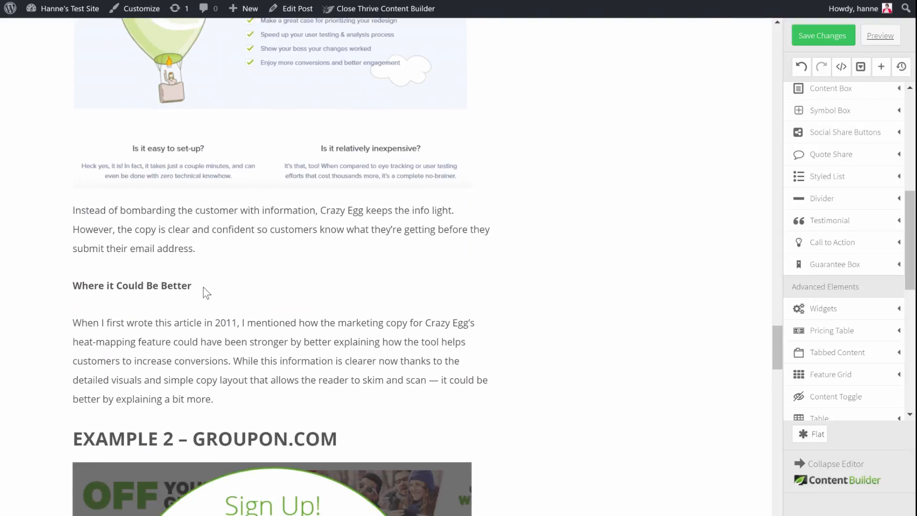
click(204, 289)
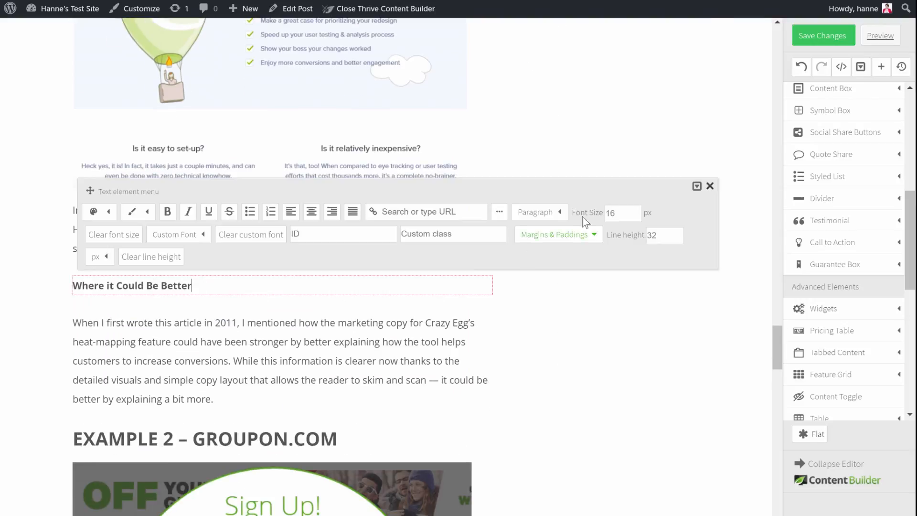
click(545, 213)
click(554, 353)
click(582, 331)
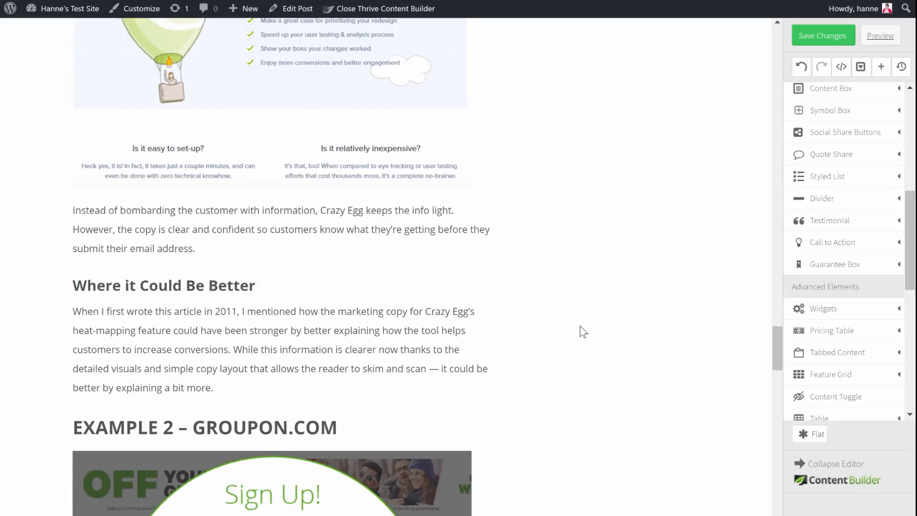
Step: Review how screenshots are presented within the CrazyEgg.com example of the original AutoGrow article
scroll(573, 267, up, 5)
scroll(569, 262, up, 5)
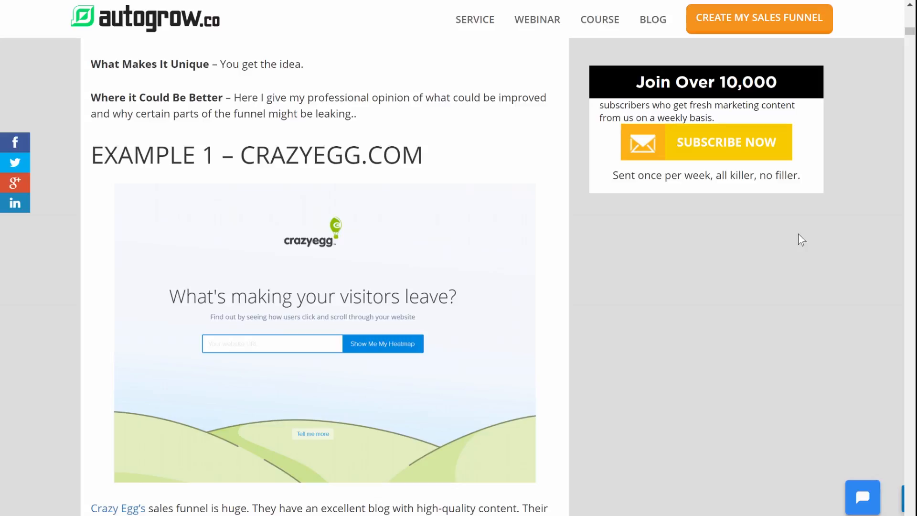
scroll(798, 233, down, 11)
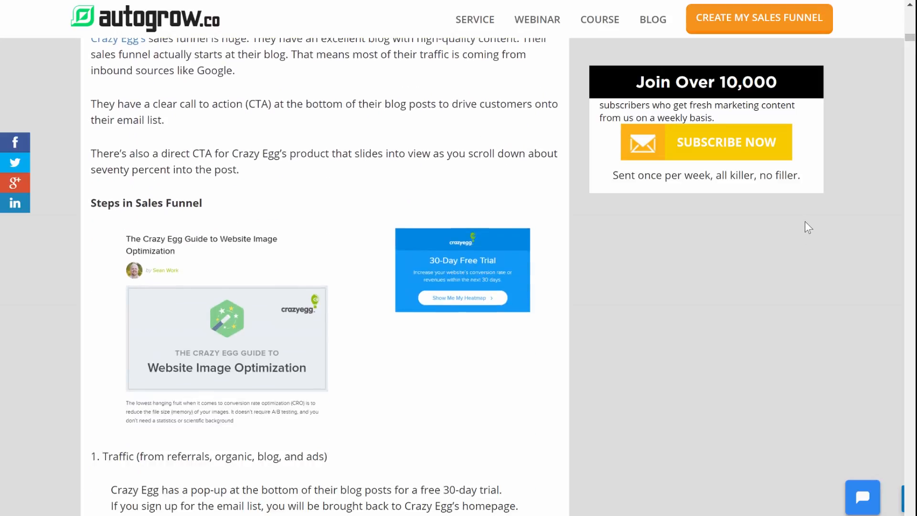
scroll(806, 217, down, 5)
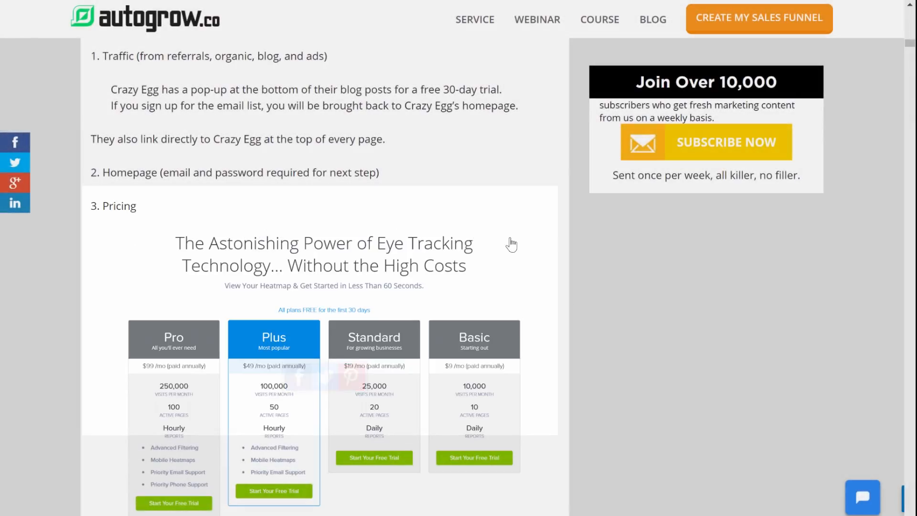
scroll(533, 302, down, 1)
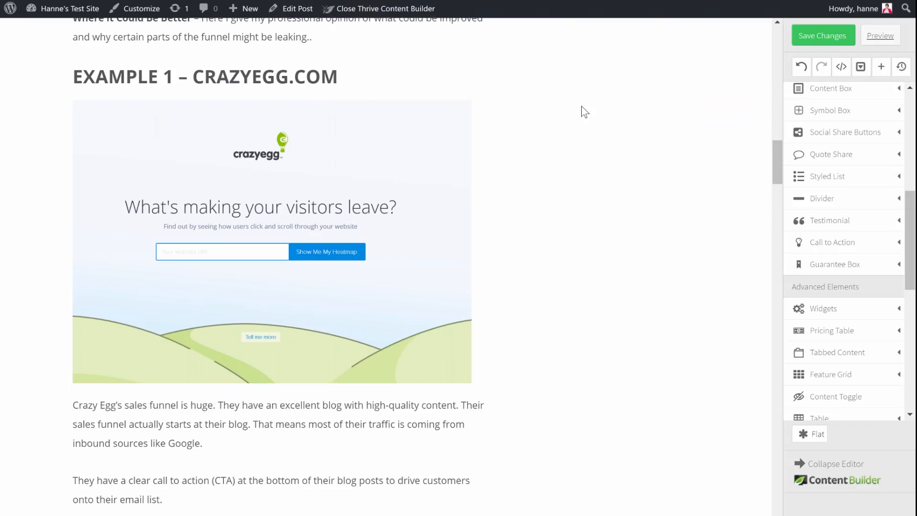
Step: In the Thrive Content Builder copy, try the Lifted Style 1 image style on the screenshot below "Steps in Sales Funnel"
scroll(583, 111, down, 3)
scroll(583, 111, down, 6)
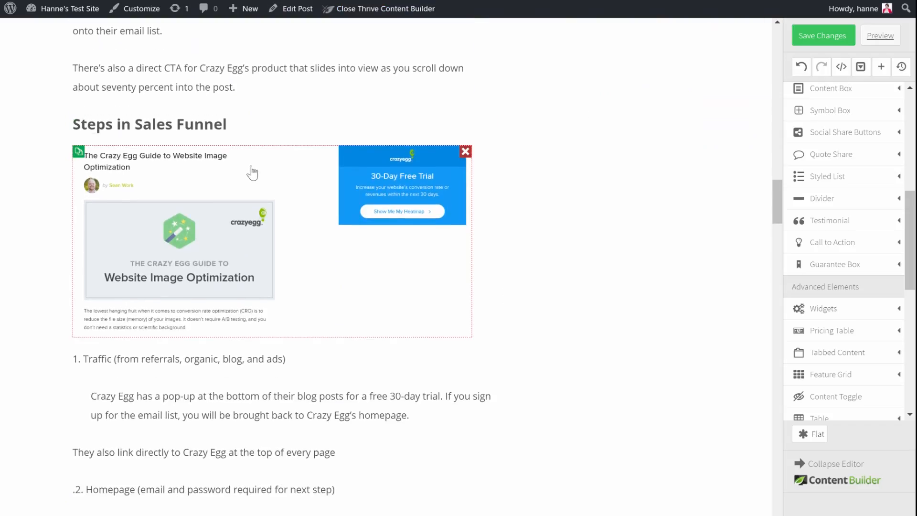
click(261, 165)
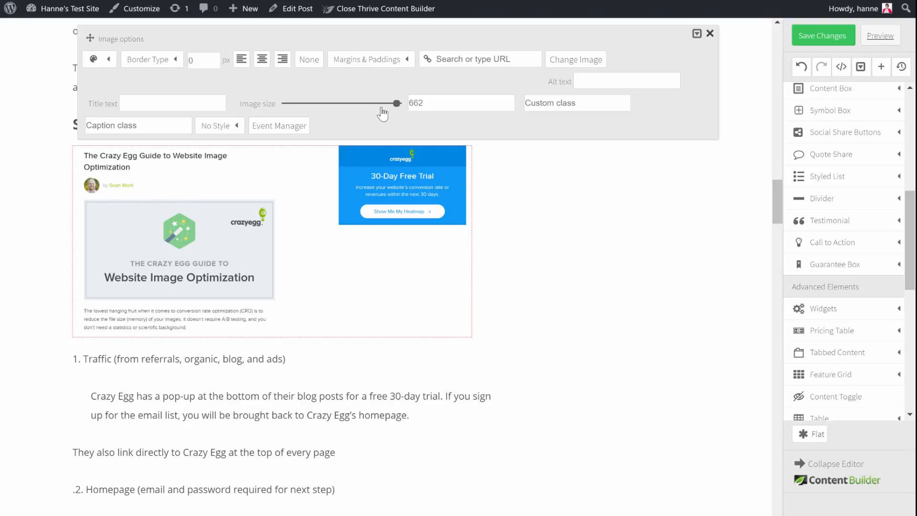
click(562, 165)
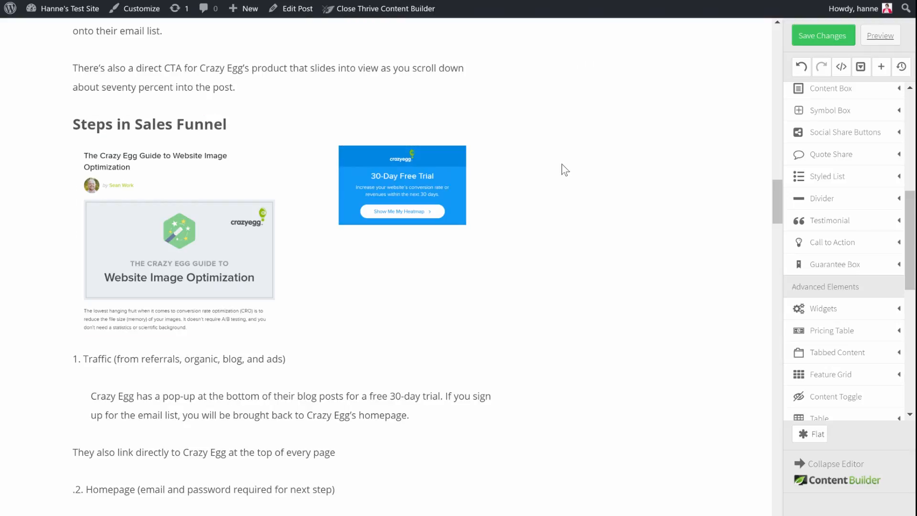
click(318, 250)
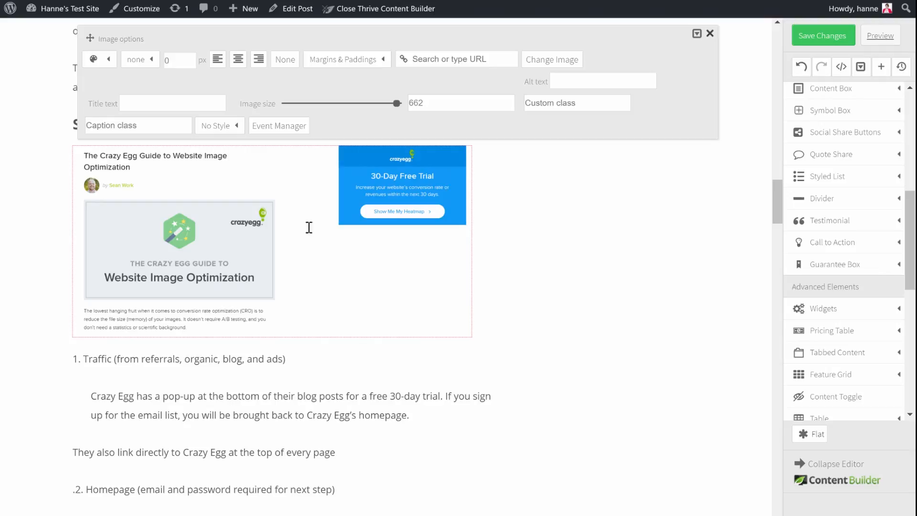
click(236, 128)
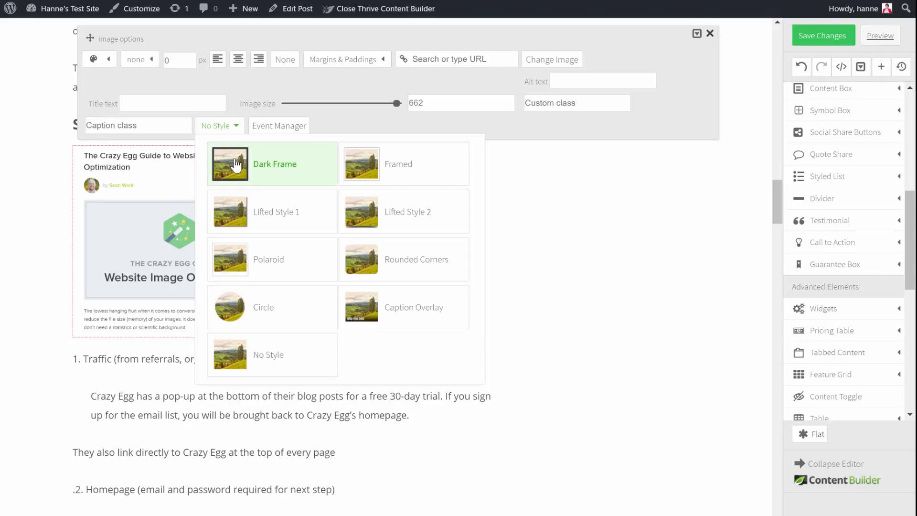
click(297, 228)
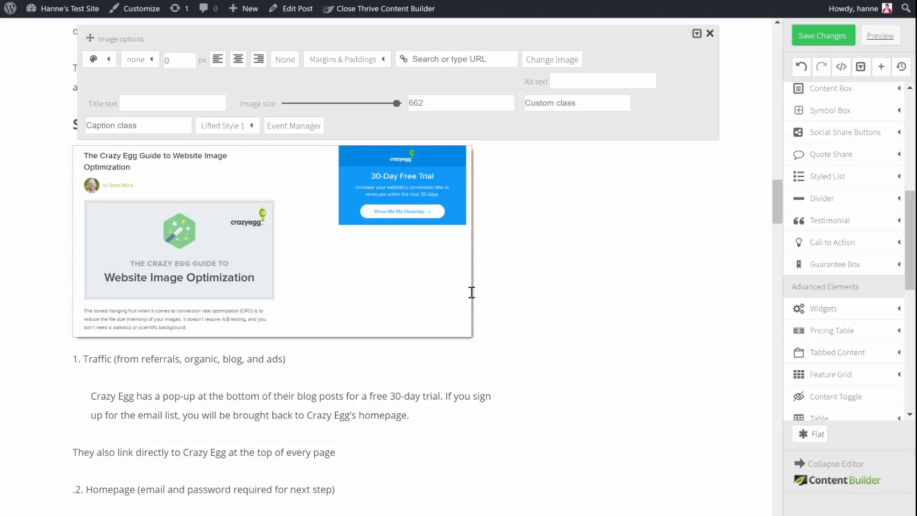
click(595, 292)
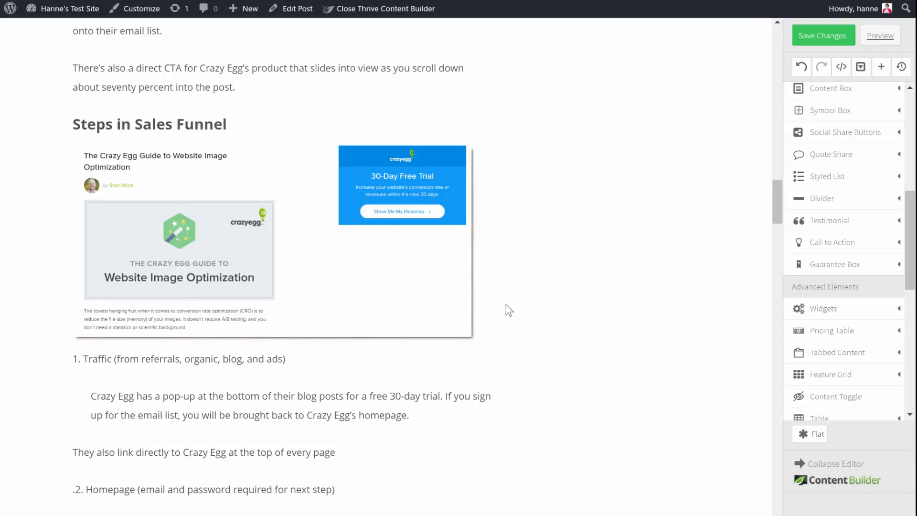
Step: Try the Framed image style on the screenshot below "Steps in Sales Funnel"
click(317, 223)
click(246, 132)
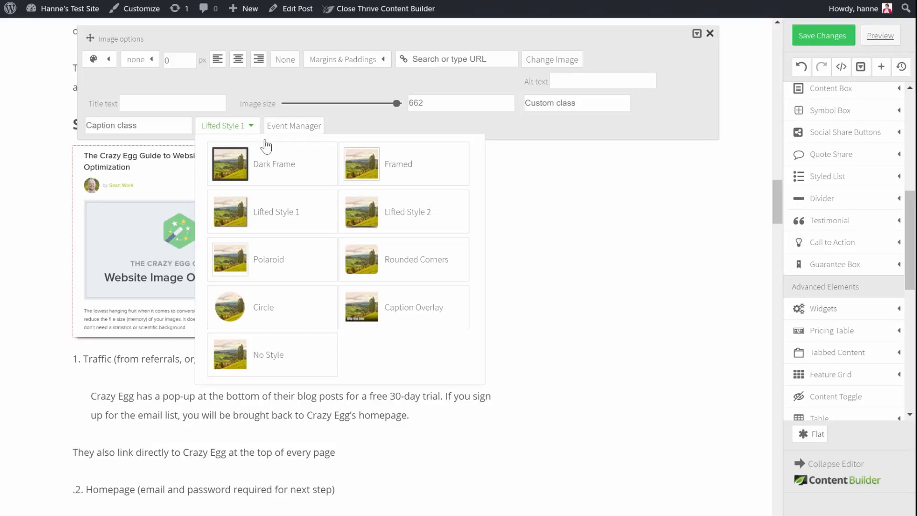
click(404, 164)
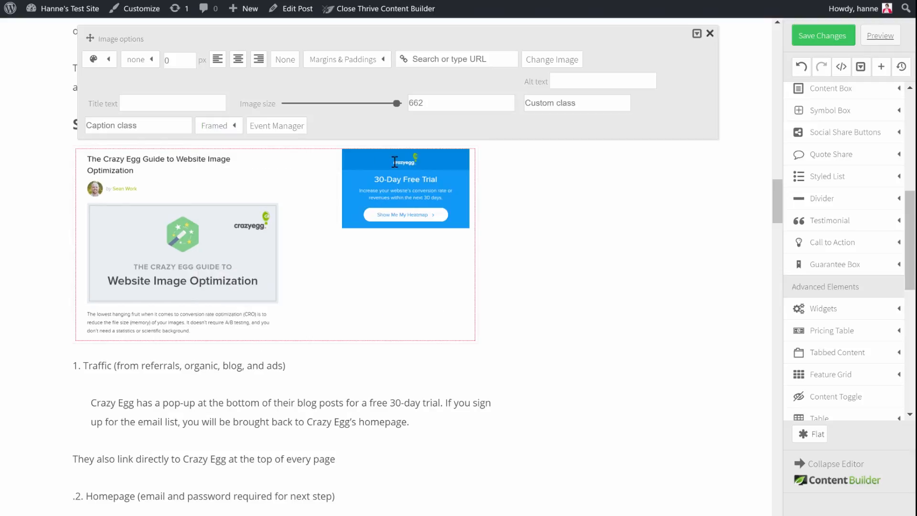
click(554, 293)
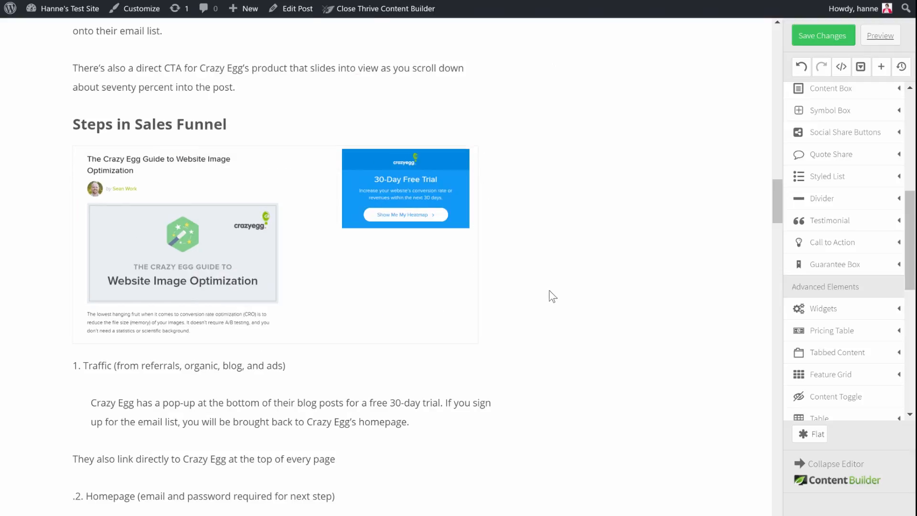
Step: Set the screenshot below "Steps in Sales Funnel" to No Style and give it a solid border
click(317, 225)
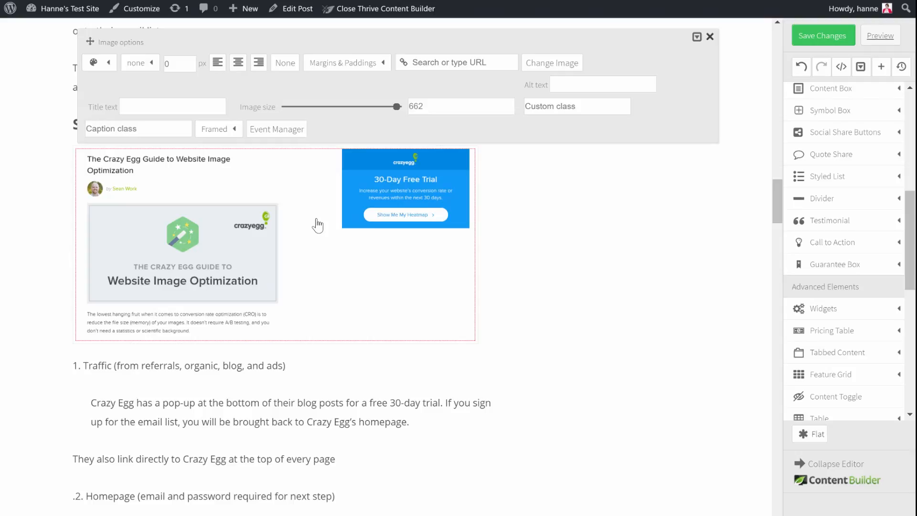
click(236, 131)
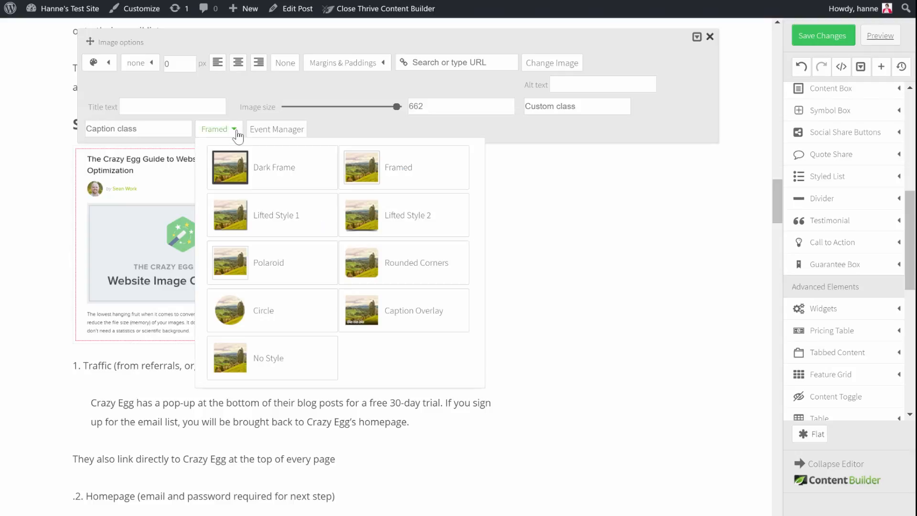
click(289, 360)
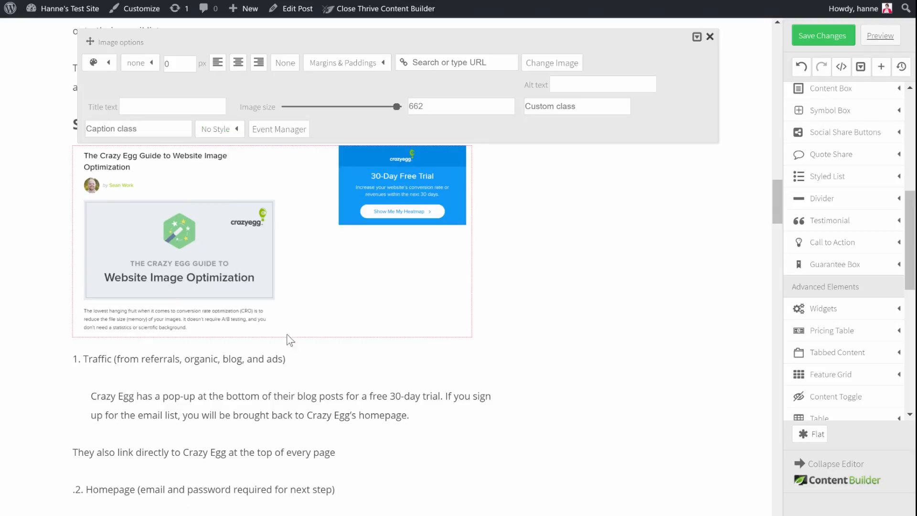
click(149, 64)
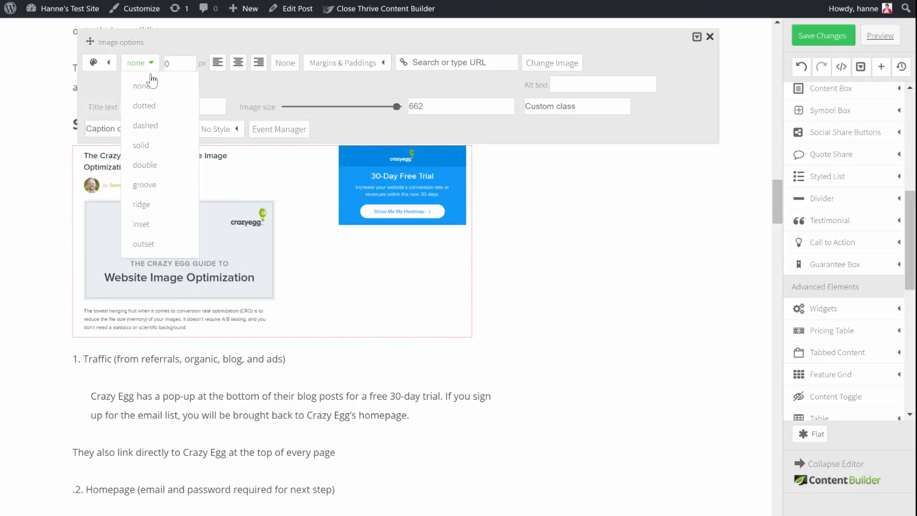
click(142, 144)
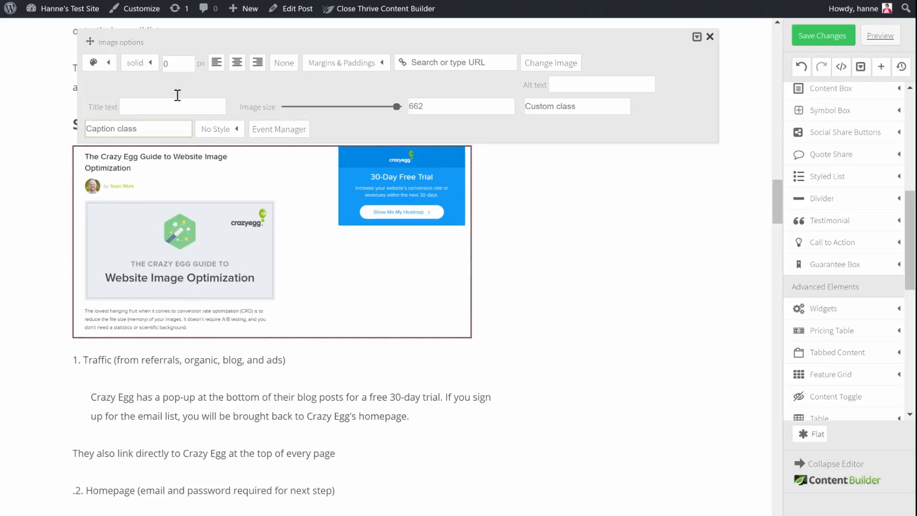
Step: Set the border of the screenshot below "Steps in Sales Funnel" to 1 px wide and grey #838383
click(176, 61)
text(1)
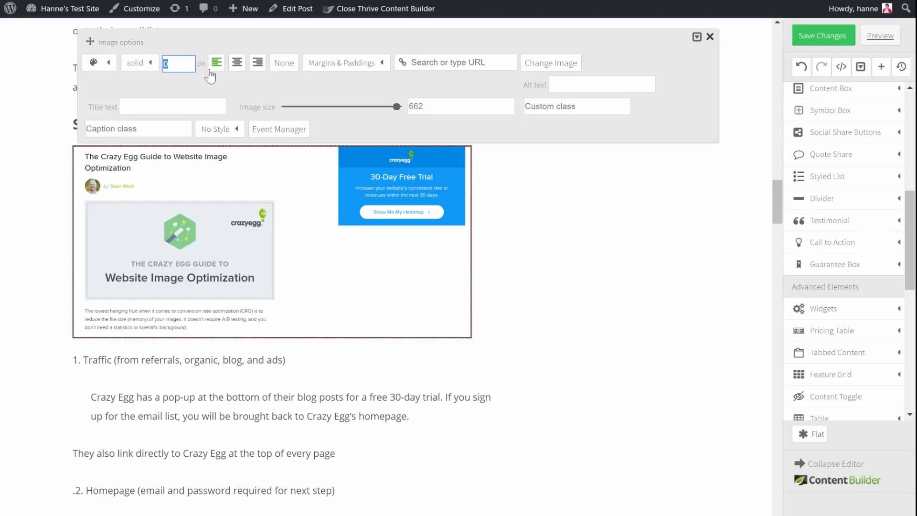
click(221, 85)
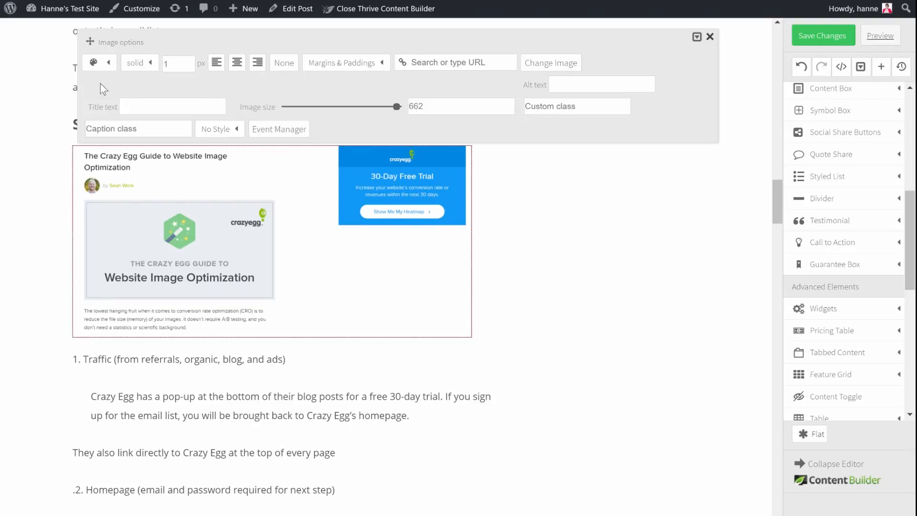
click(98, 66)
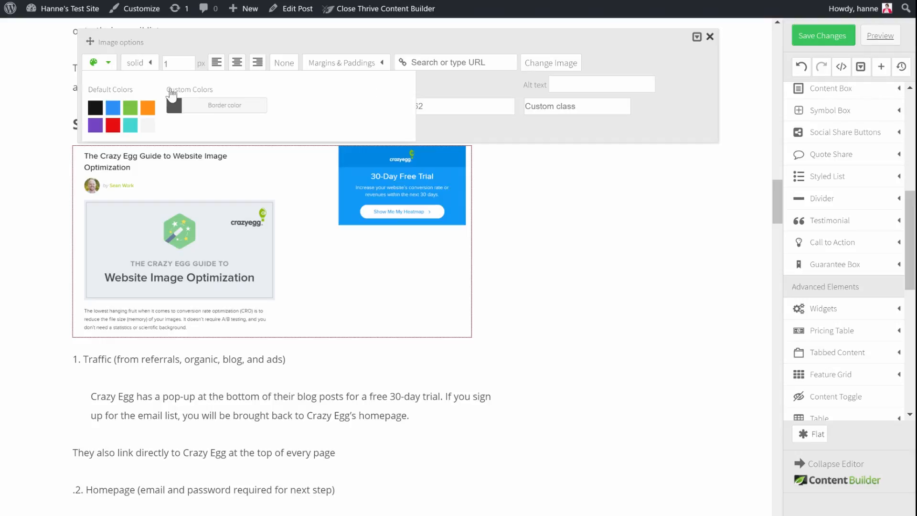
click(226, 111)
click(306, 44)
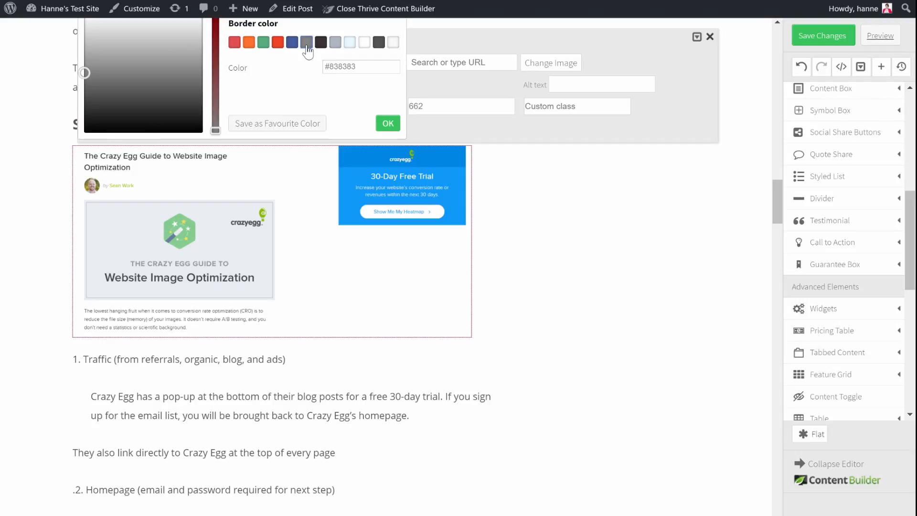
click(531, 164)
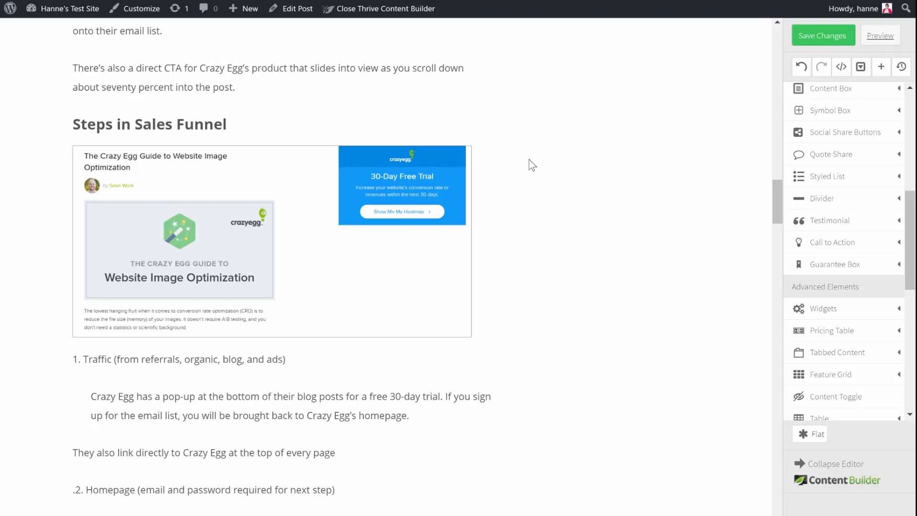
Step: Open the image options of the pricing screenshot below "3. Pricing" and review the bordered images in the CrazyEgg.com example
scroll(534, 156, down, 8)
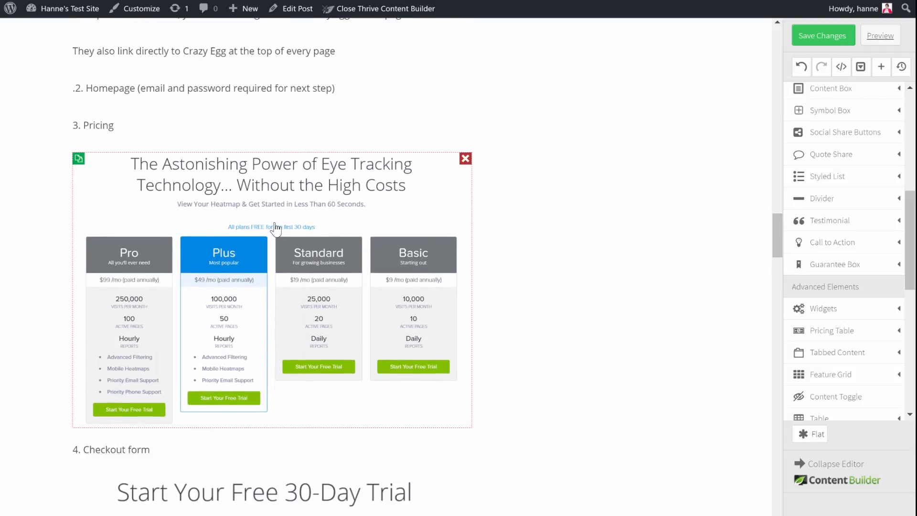
click(276, 228)
scroll(574, 209, up, 15)
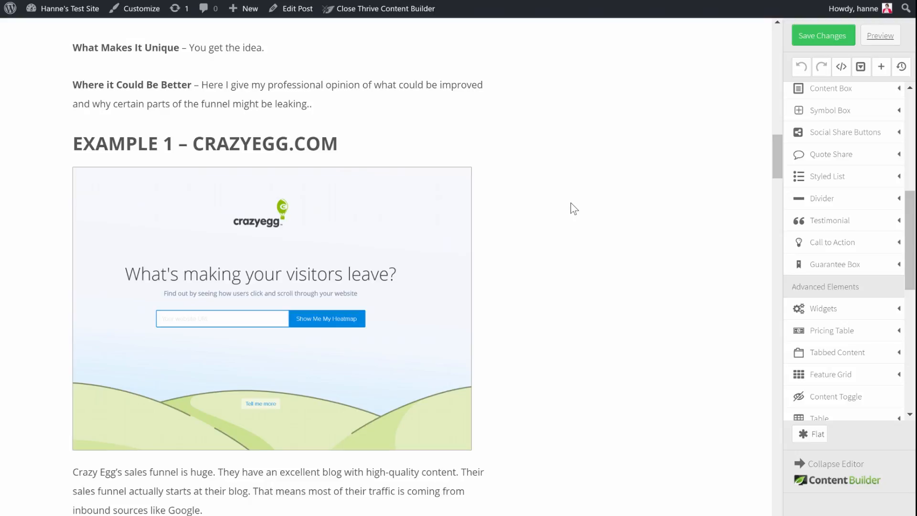
scroll(571, 204, down, 8)
scroll(571, 209, down, 8)
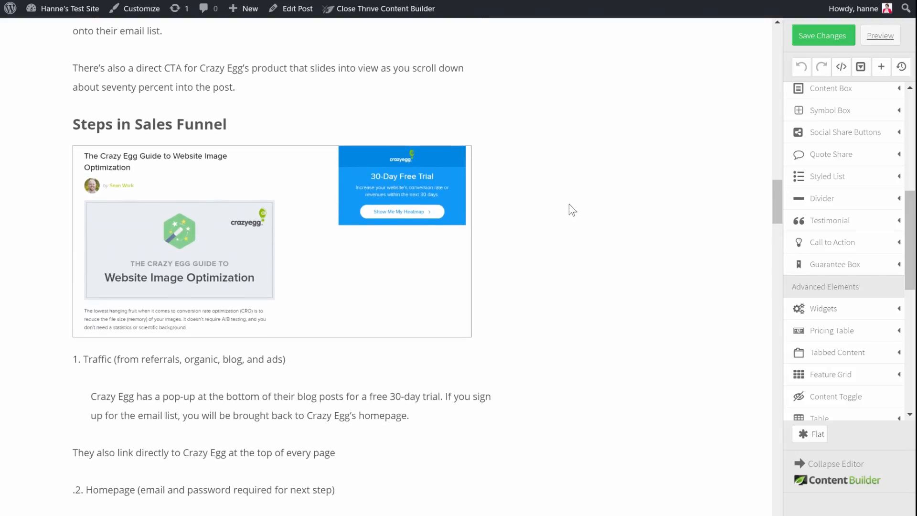
Step: Reinsert CrazyEggPricing.png as the image below "3. Pricing" with the caption "Step 3: Pricing"
scroll(573, 210, down, 3)
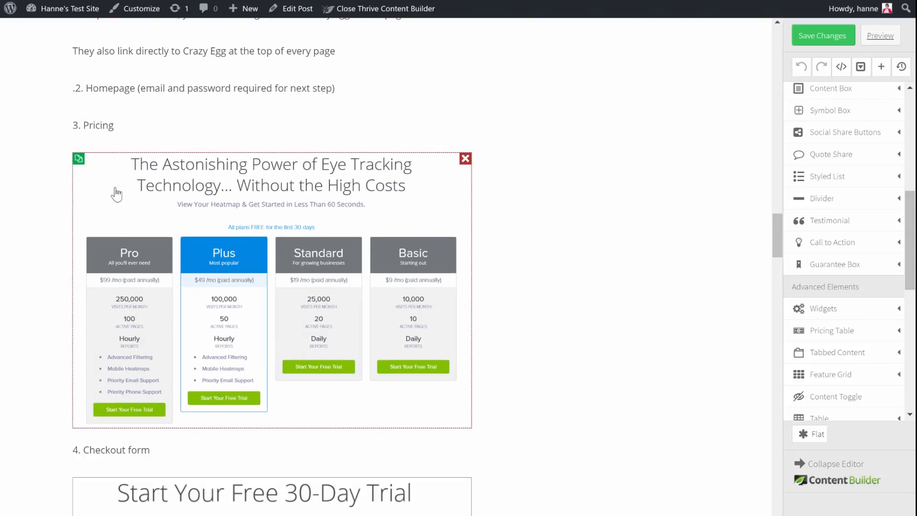
click(355, 224)
click(534, 67)
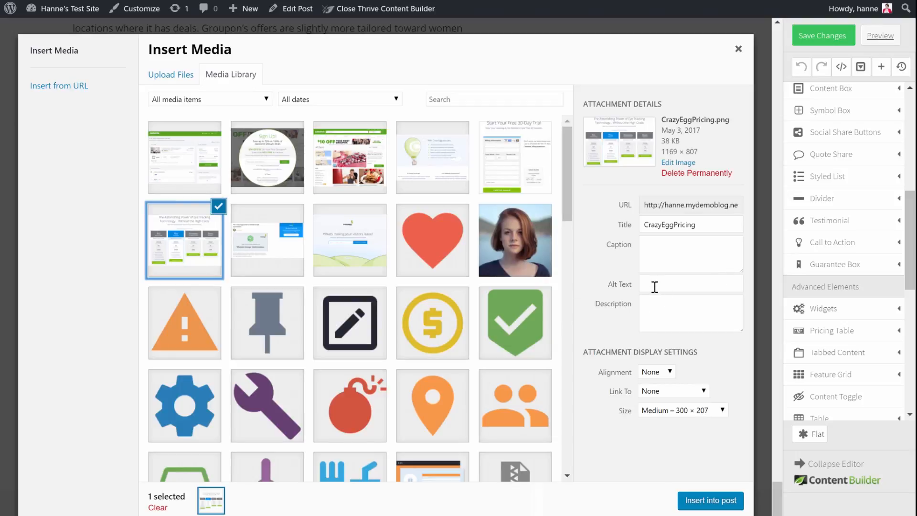
click(653, 246)
text(Step 3: Pricing)
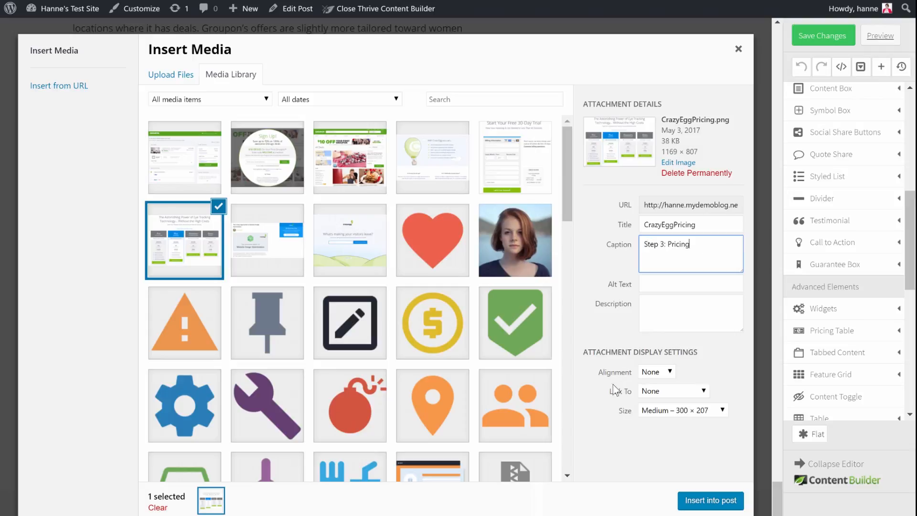
click(710, 501)
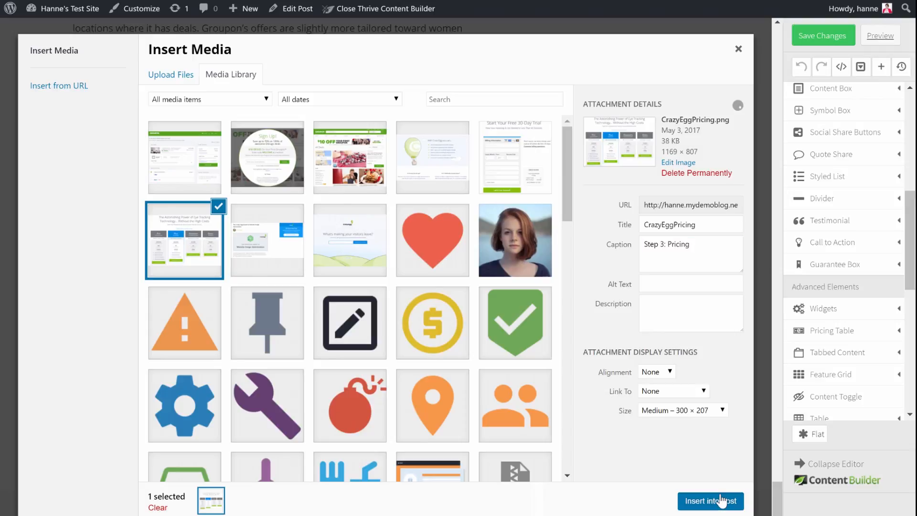
Step: Give the "Step 3: Pricing" caption below the pricing screenshot a grey highlight color
scroll(430, 310, down, 2)
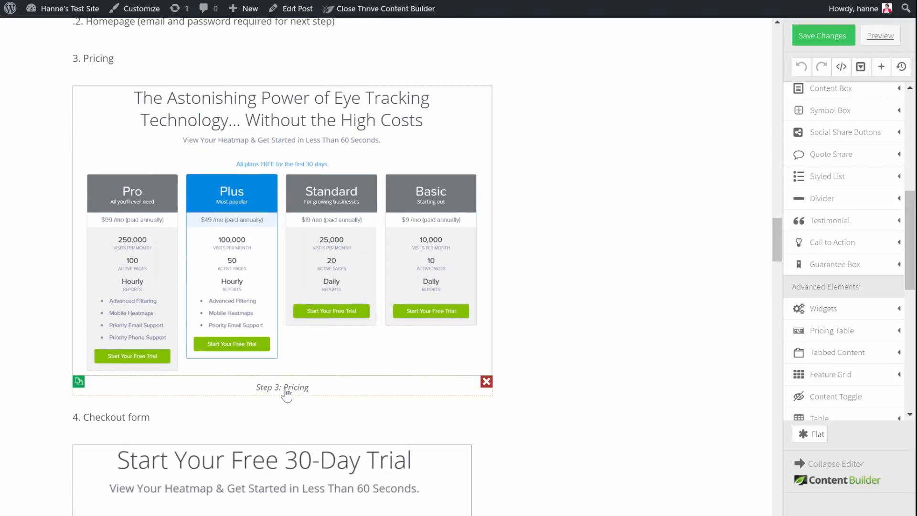
click(334, 392)
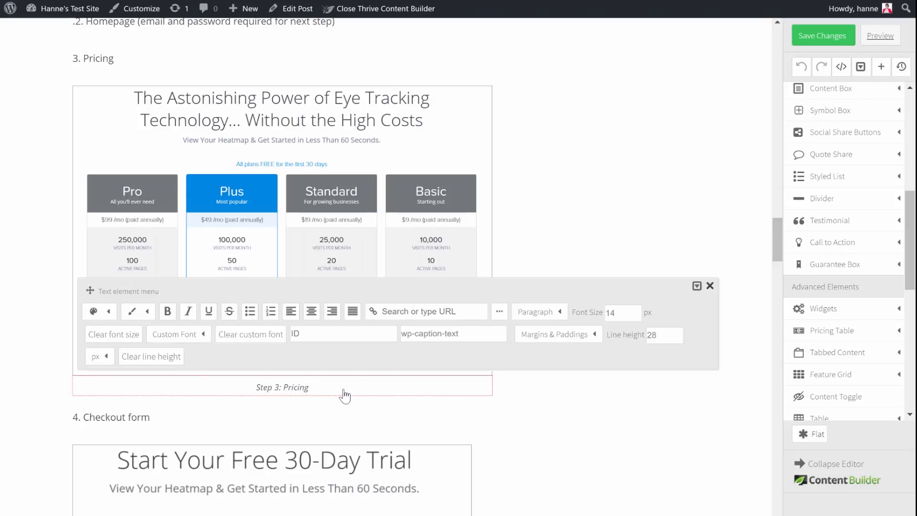
drag(311, 386, 250, 418)
click(149, 311)
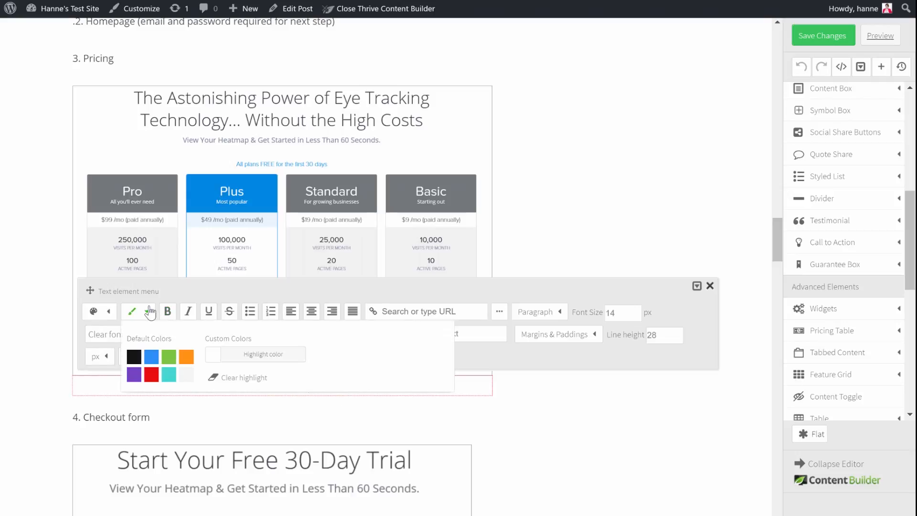
click(264, 356)
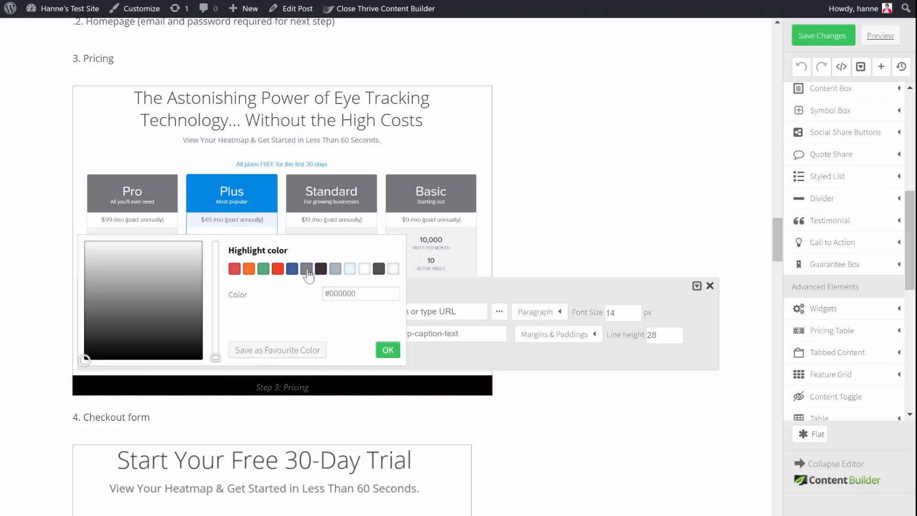
click(306, 269)
click(387, 350)
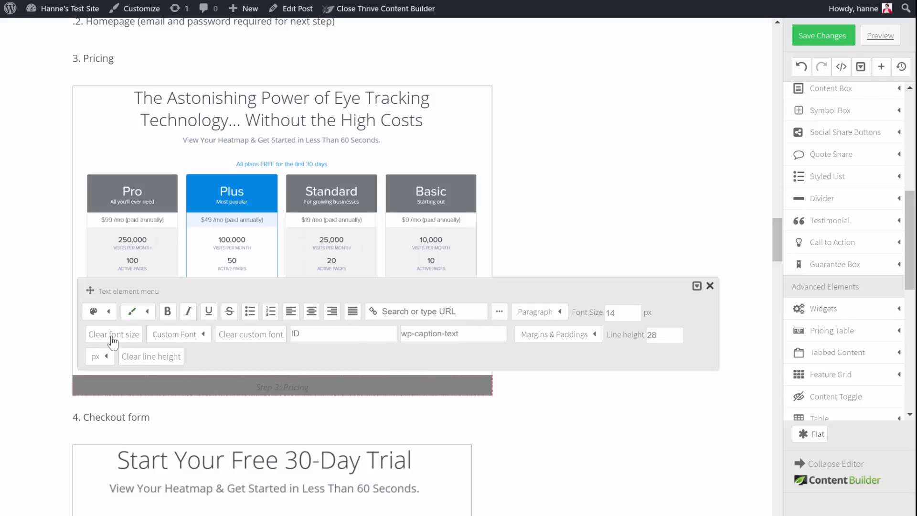
Step: Change the text color of the "Step 3: Pricing" caption to a very light shade
click(109, 312)
click(203, 356)
click(350, 269)
click(388, 352)
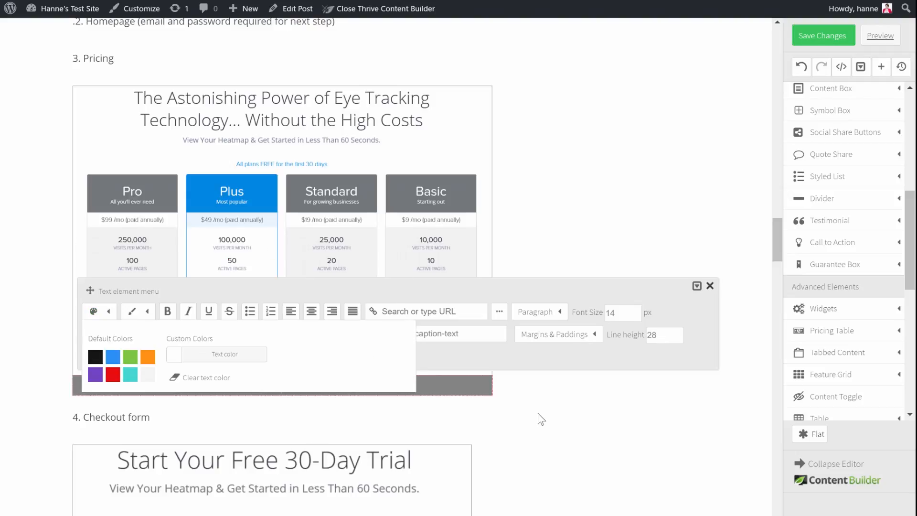
click(541, 418)
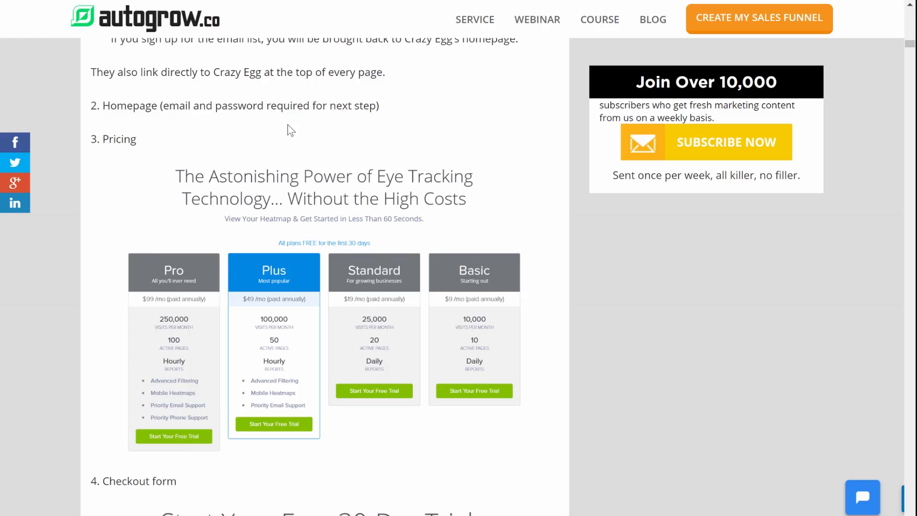
Step: Switch to the original AutoGrow article and examine its images, subheadings and list spacing from "3. Pricing" through the GROUPON.COM example
scroll(289, 128, down, 7)
scroll(289, 128, down, 11)
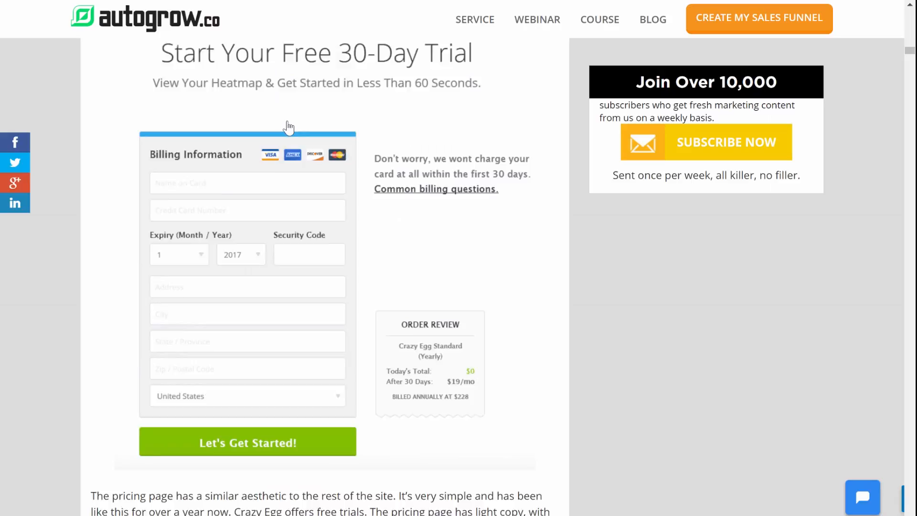
scroll(289, 128, down, 8)
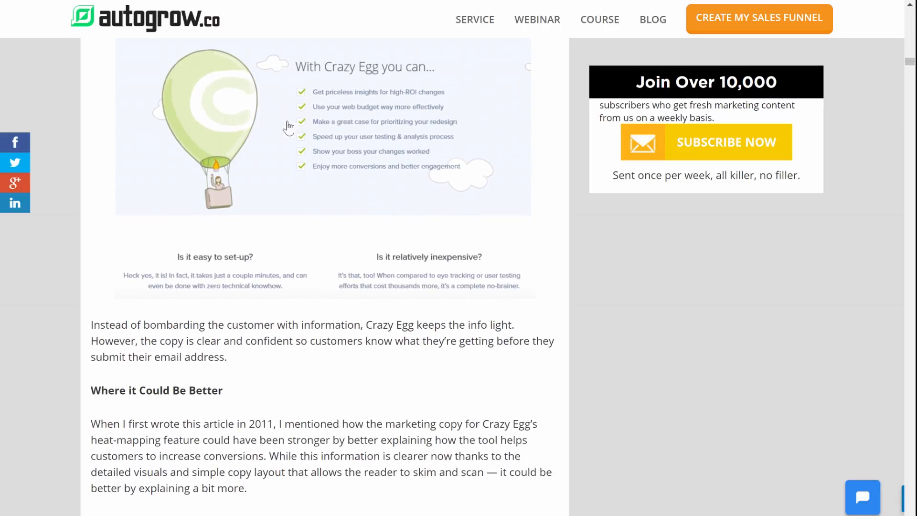
scroll(279, 131, down, 8)
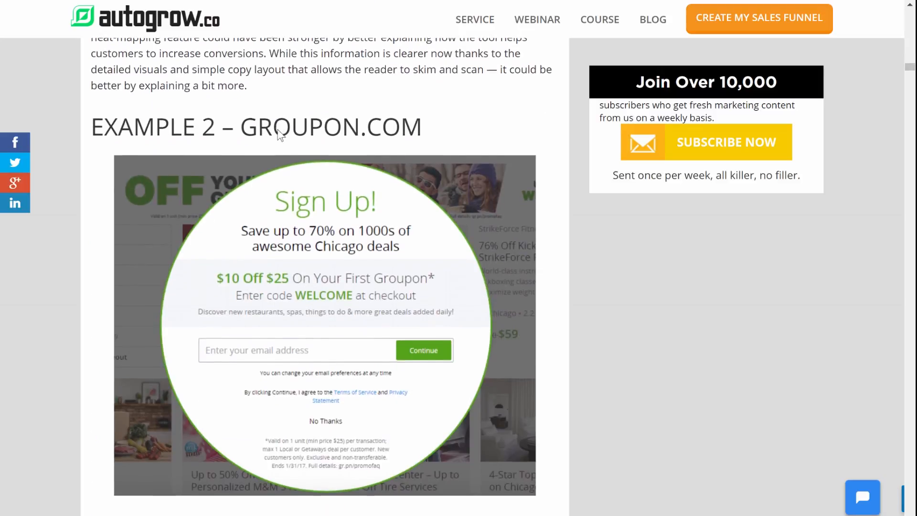
scroll(280, 134, down, 13)
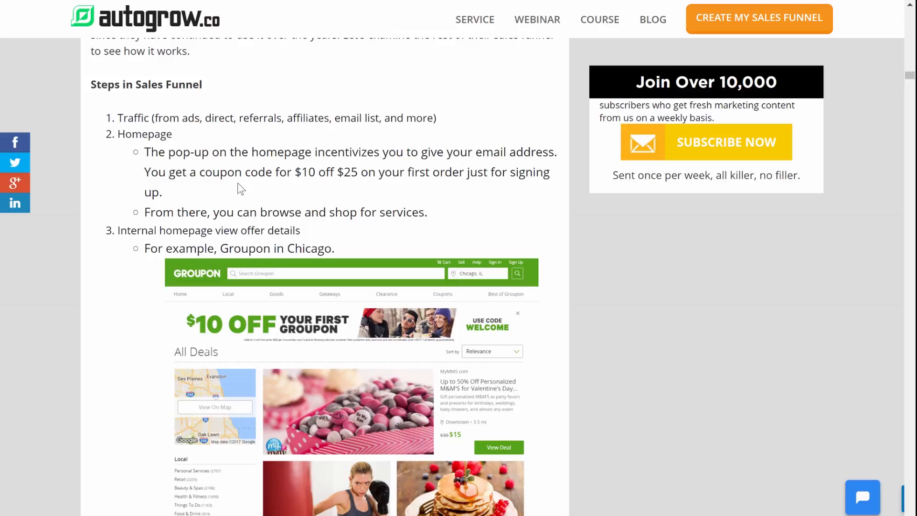
scroll(238, 185, down, 4)
scroll(239, 185, up, 4)
scroll(411, 191, down, 4)
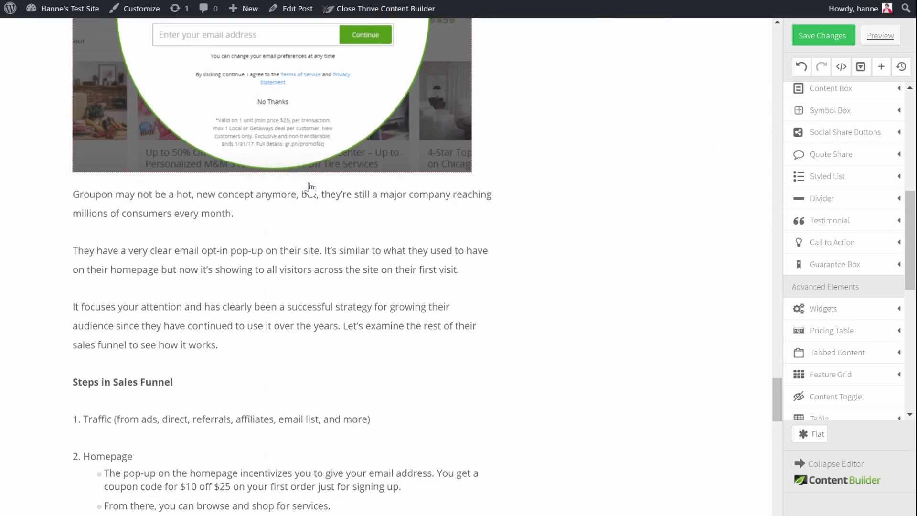
scroll(311, 186, down, 8)
scroll(307, 191, up, 2)
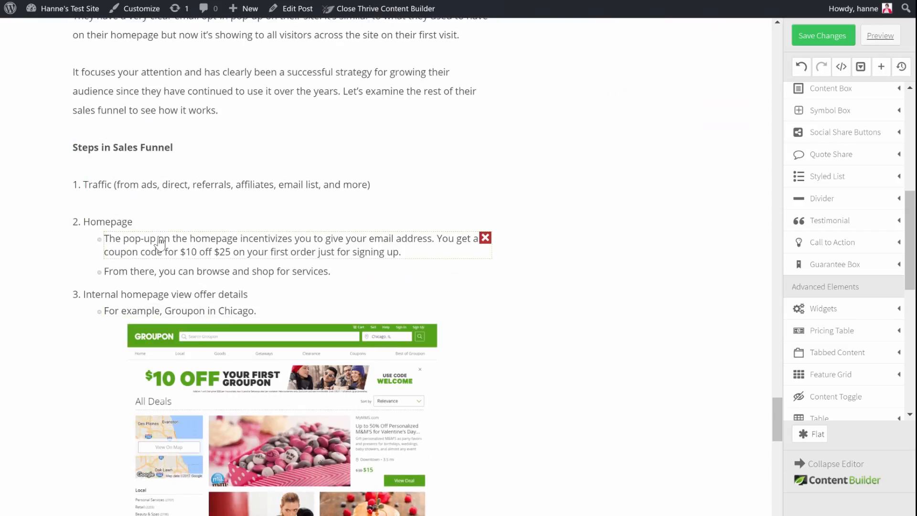
Step: In the Thrive Content Builder copy, set the top and bottom margins of the bulleted list under "2. Homepage" to 20 px
click(167, 243)
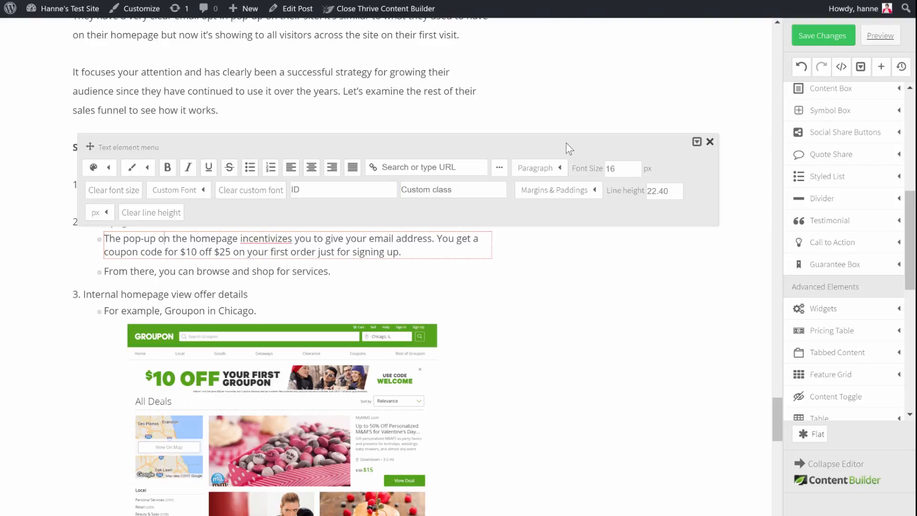
click(559, 281)
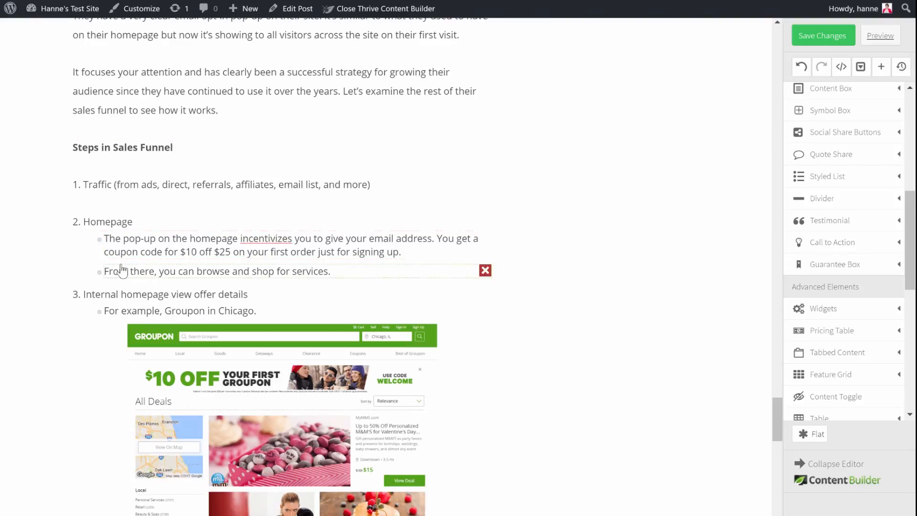
click(93, 263)
click(134, 210)
double_click(149, 256)
text(20)
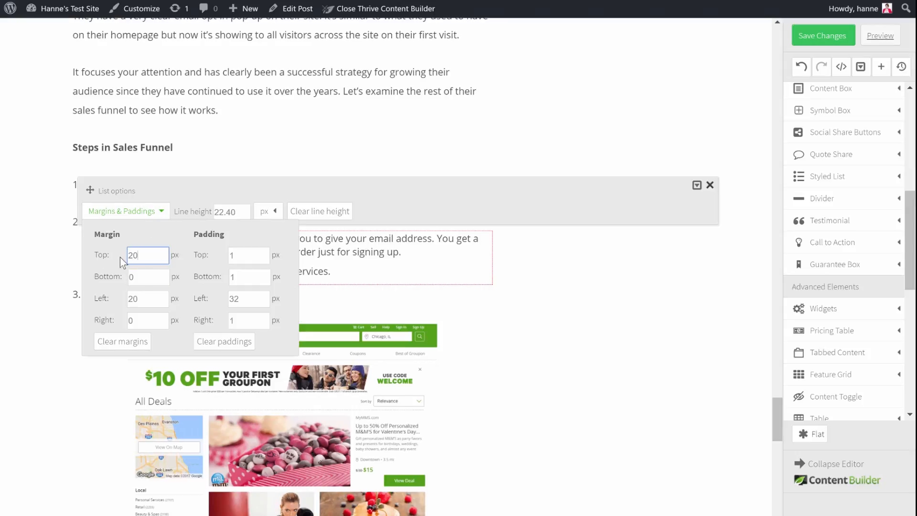
double_click(134, 277)
text(20)
click(549, 296)
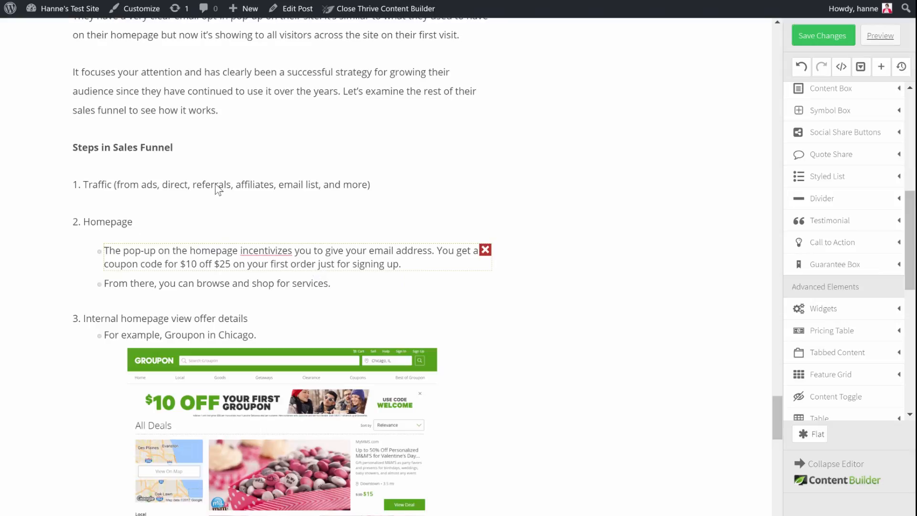
Step: Format the "Steps in Sales Funnel" line in the Groupon example as Heading 3
click(198, 147)
click(556, 74)
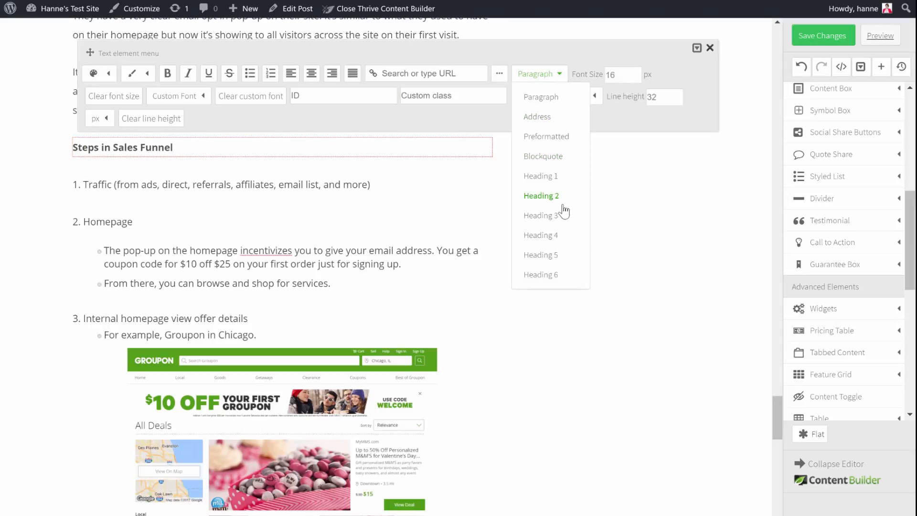
click(548, 217)
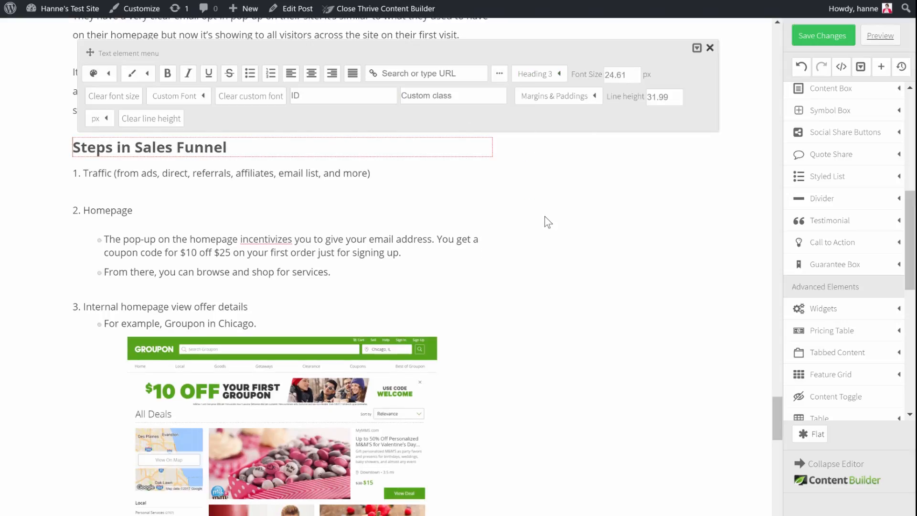
click(578, 211)
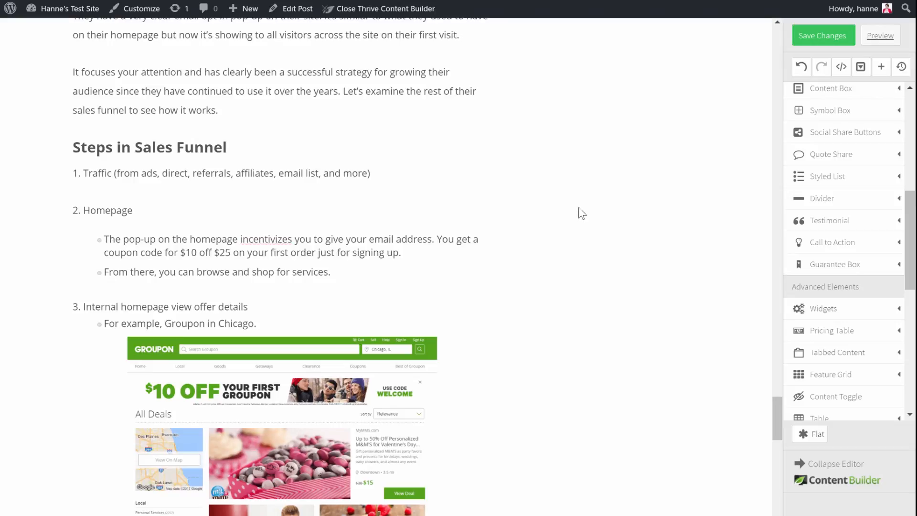
Step: Insert a Style 6 content box without headline between Crazy Egg's "Where it Could Be Better" paragraph and the "EXAMPLE 2 – GROUPON.COM" heading
scroll(580, 213, down, 5)
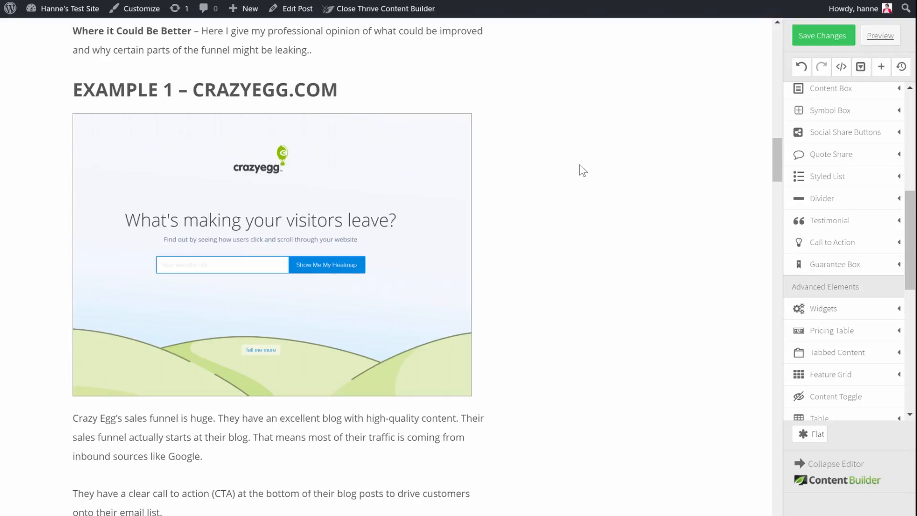
scroll(583, 170, down, 7)
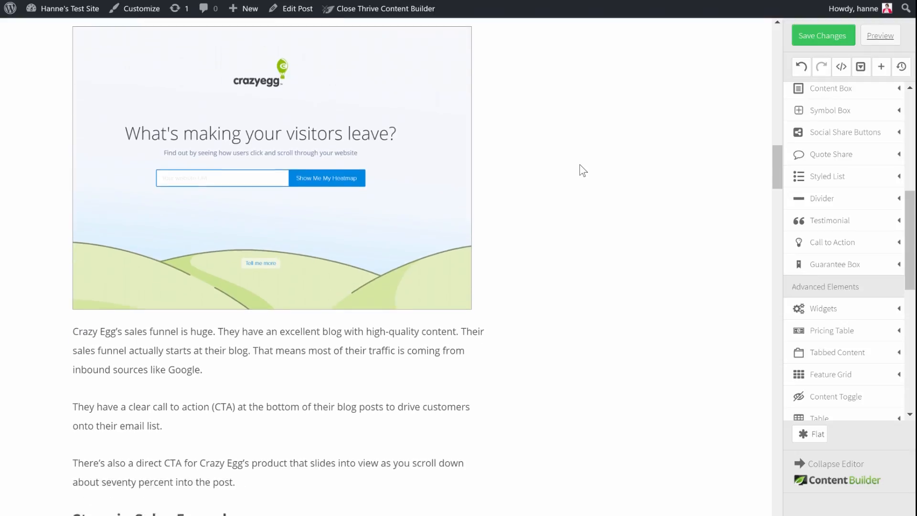
scroll(579, 167, down, 1)
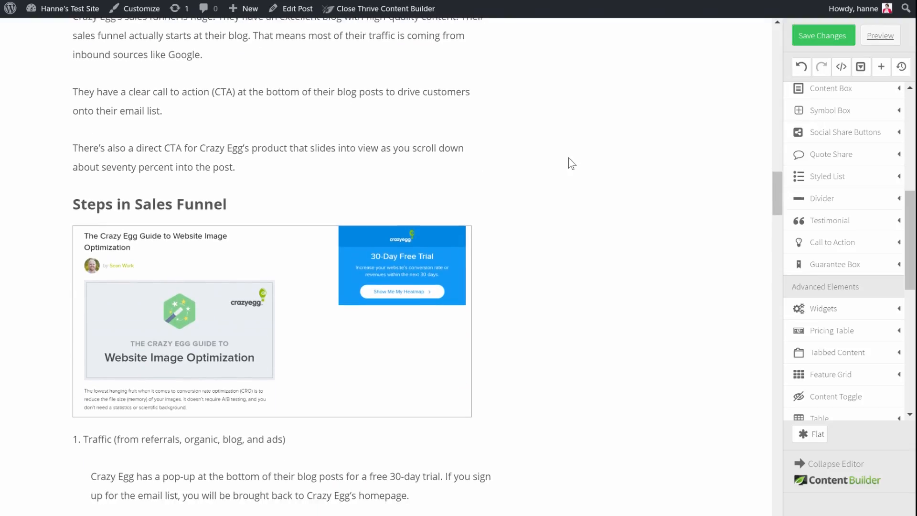
scroll(573, 164, down, 1)
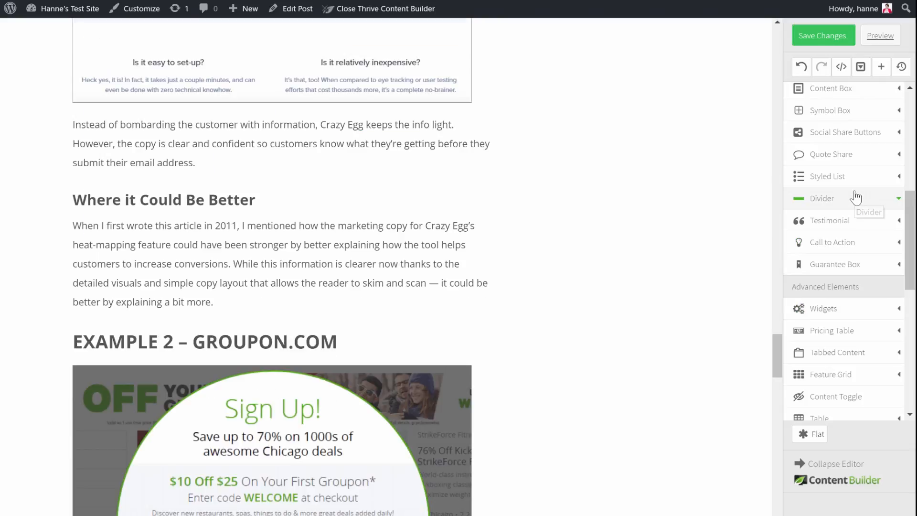
click(866, 97)
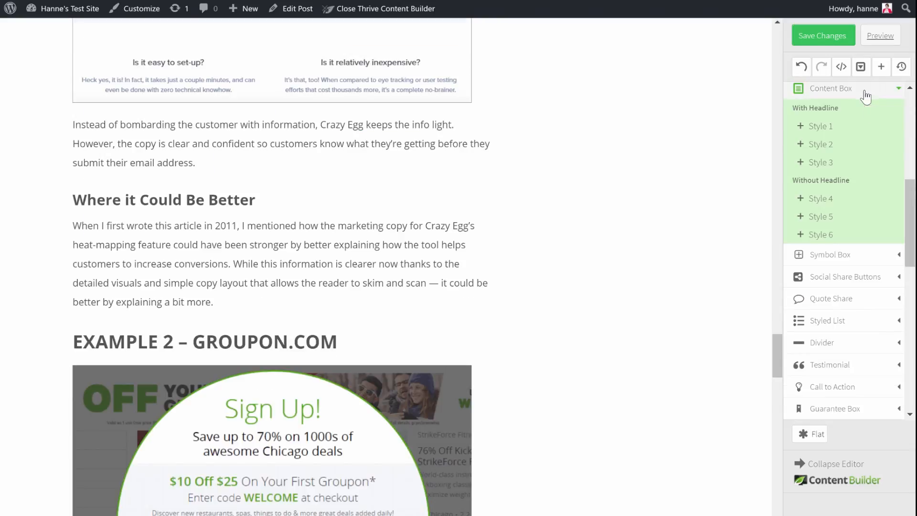
drag(835, 234, 218, 329)
Step: Give the new content box a light gray background, rgba(239,239,239,1), and a gray border
click(171, 334)
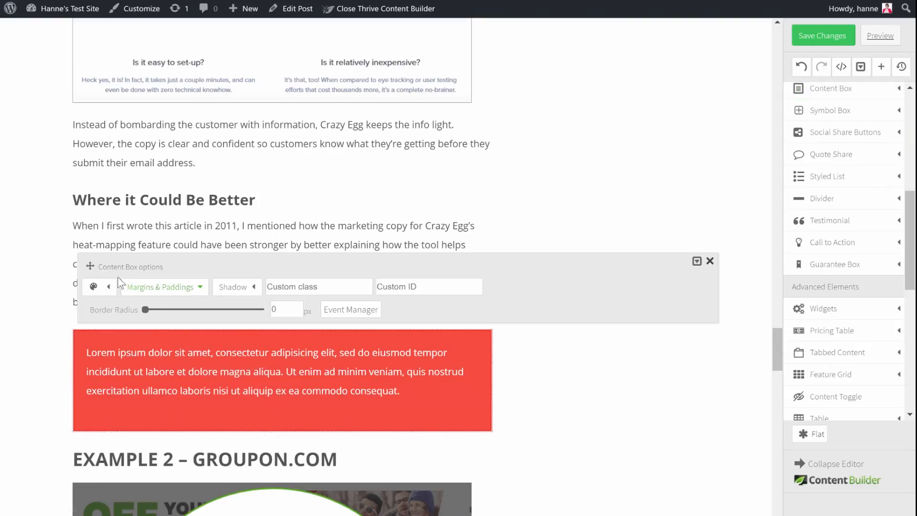
click(96, 286)
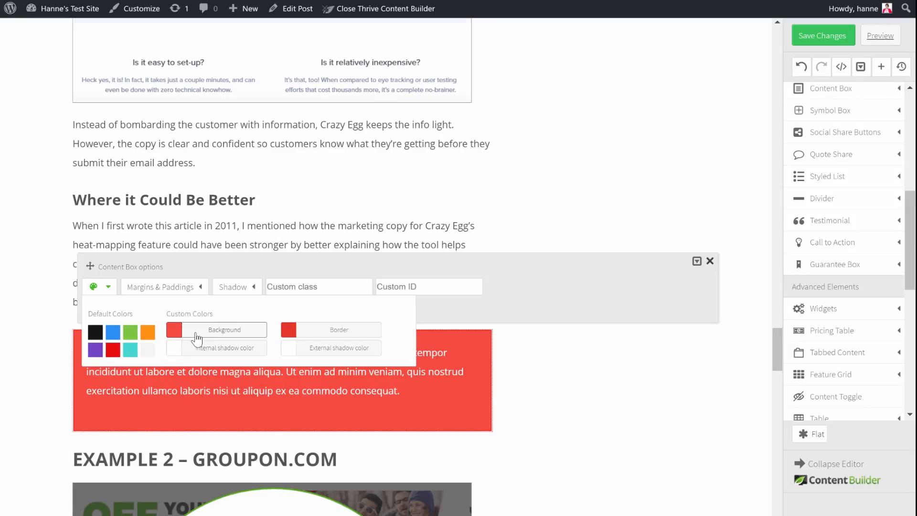
click(234, 335)
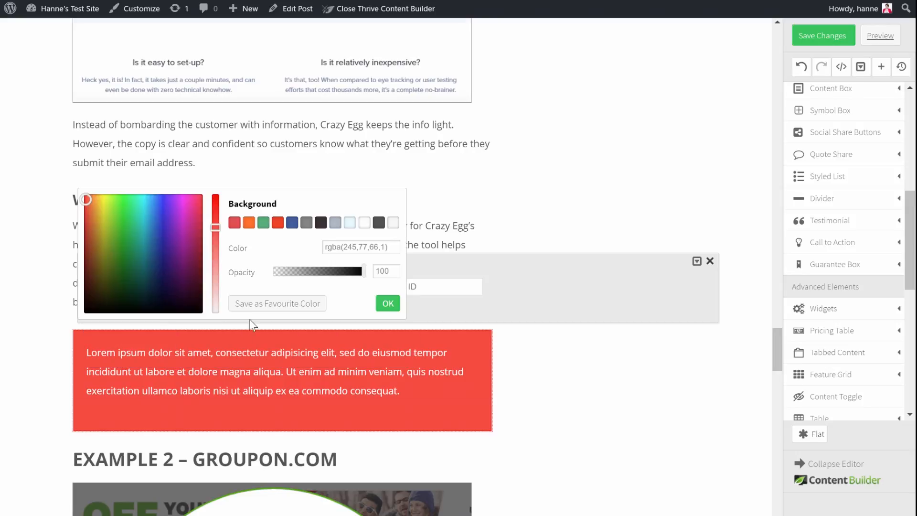
click(306, 223)
drag(85, 253, 71, 201)
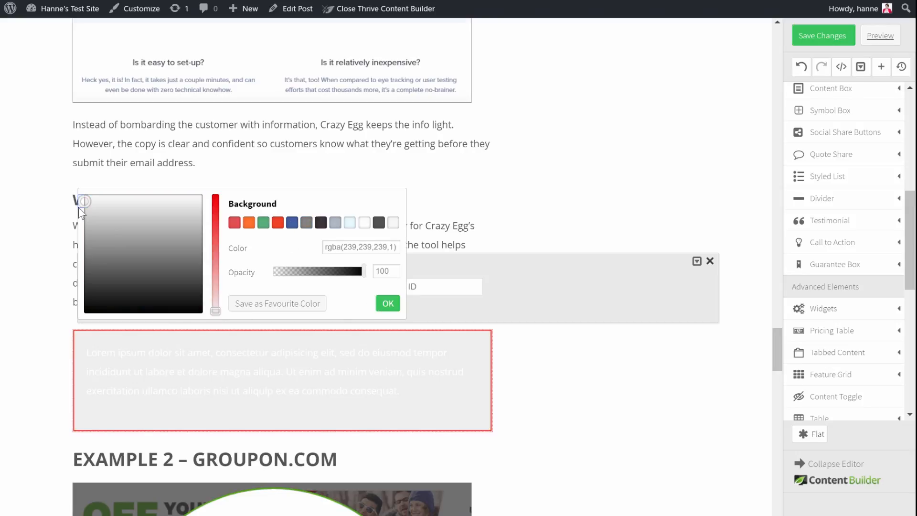
click(388, 303)
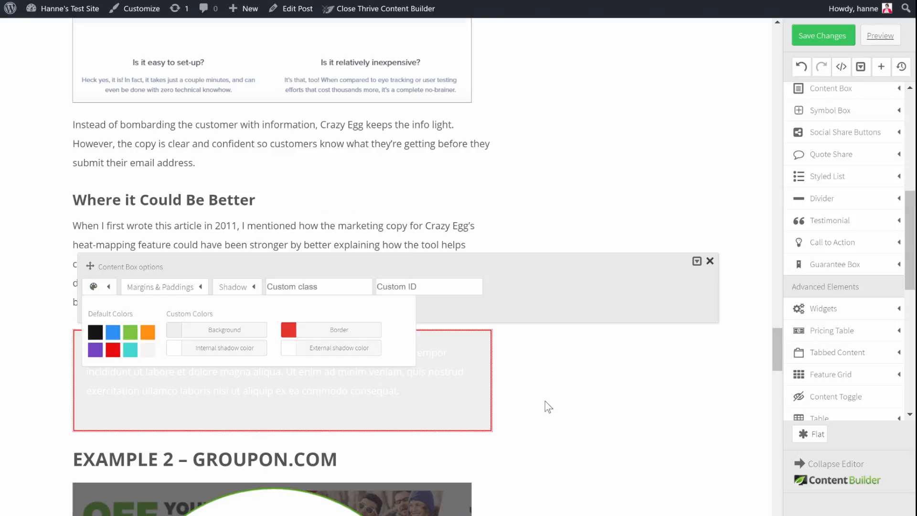
click(334, 334)
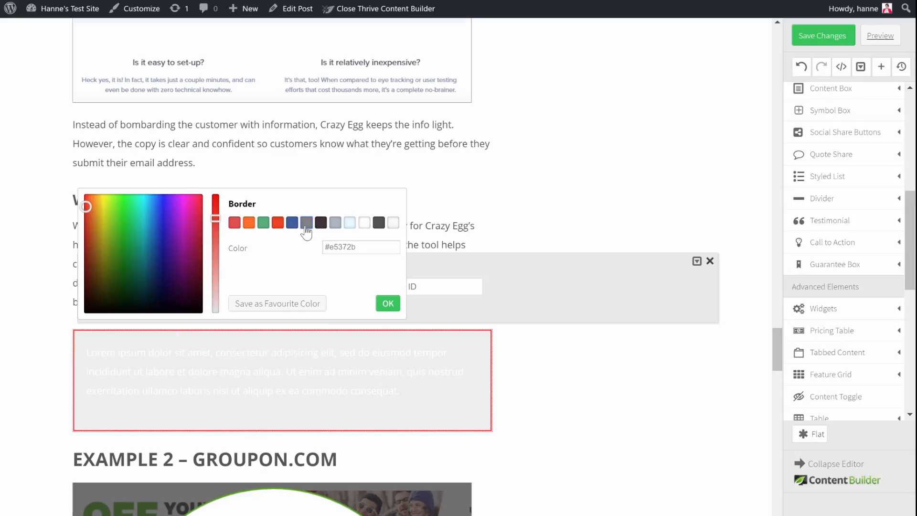
click(306, 222)
click(388, 304)
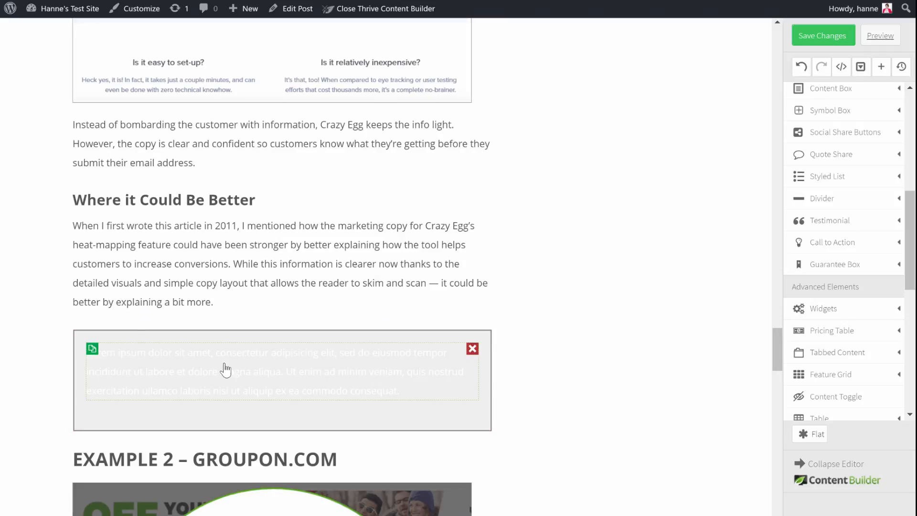
Step: Change the text color of the placeholder paragraph inside the content box to dark #3c3237
click(209, 360)
click(108, 278)
click(220, 321)
click(321, 237)
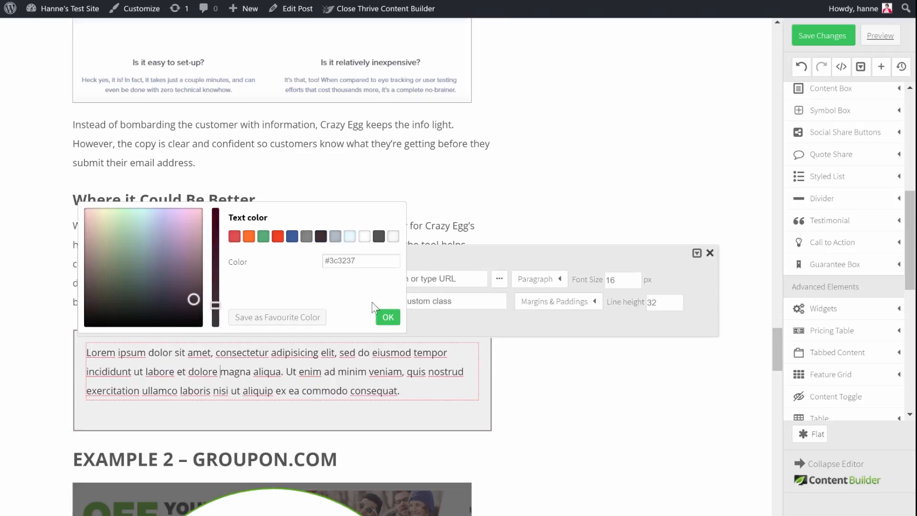
click(382, 317)
click(528, 389)
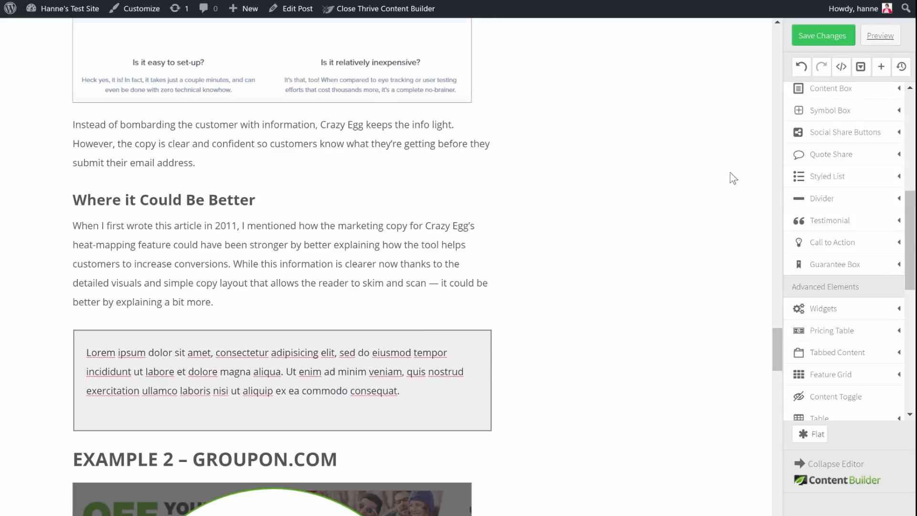
Step: Add a bold "Key Takeaways" text line above the placeholder paragraph inside the content box
scroll(858, 131, up, 5)
drag(840, 116, 199, 347)
click(527, 390)
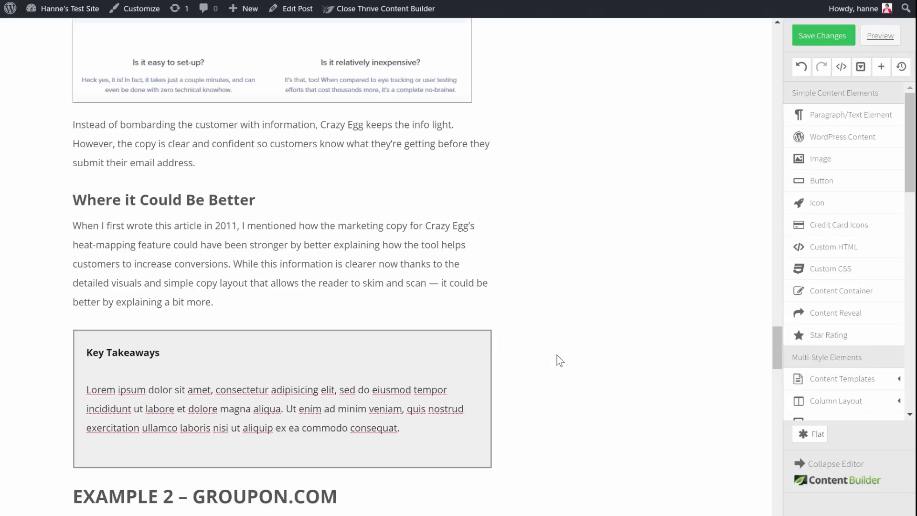
Step: Save the whole content box as a reusable content template named "Key takeaway"
mouse_move(241, 363)
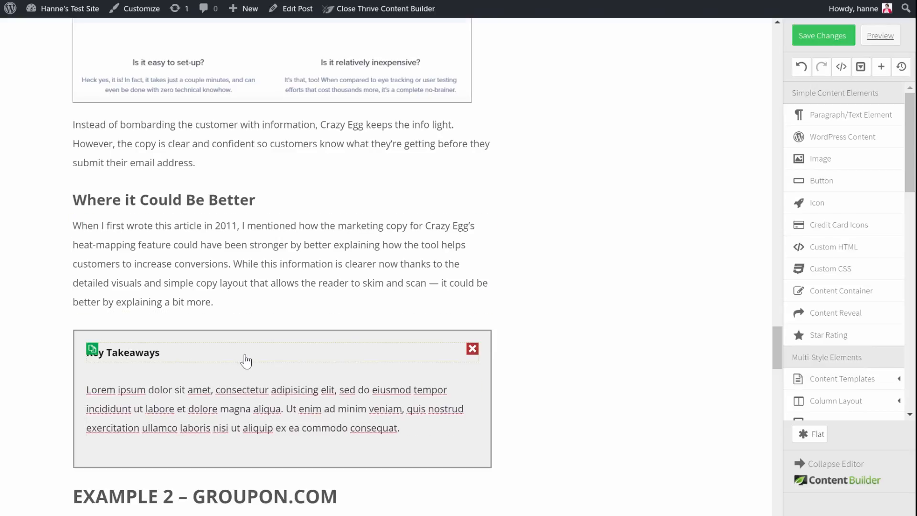
click(276, 338)
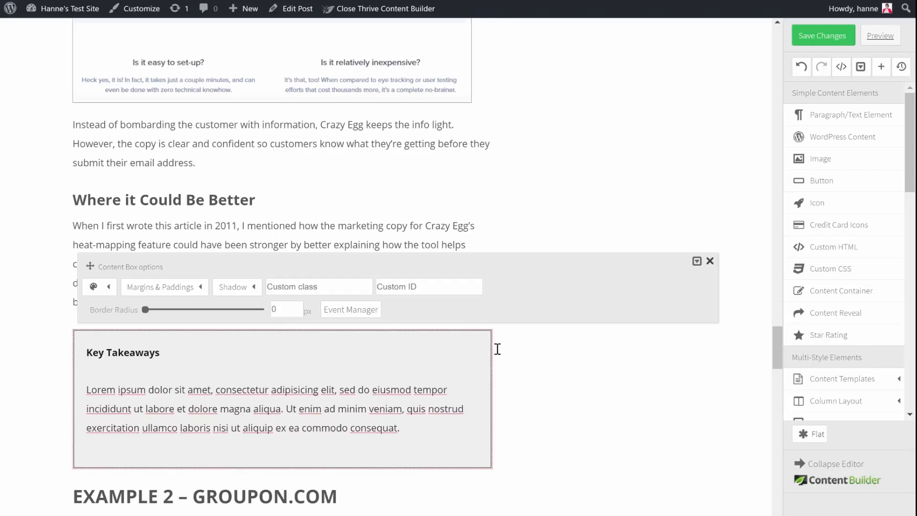
click(698, 262)
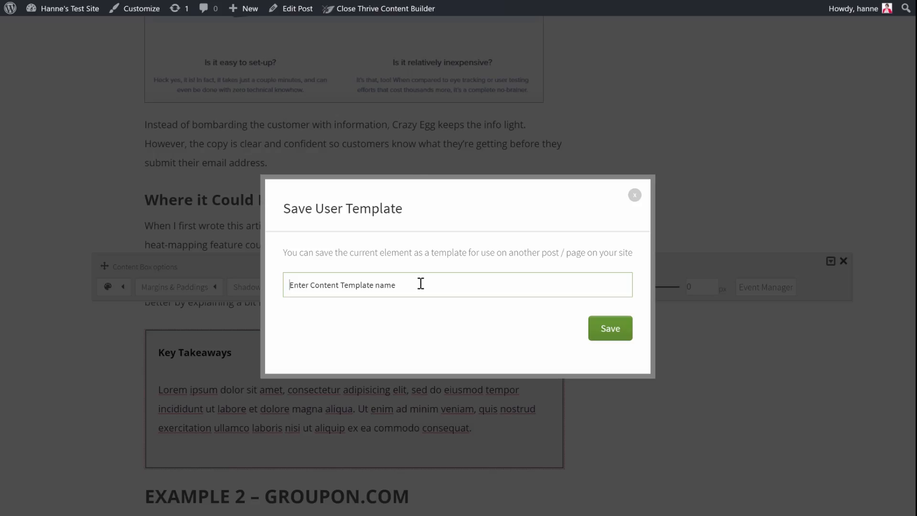
text(Key)
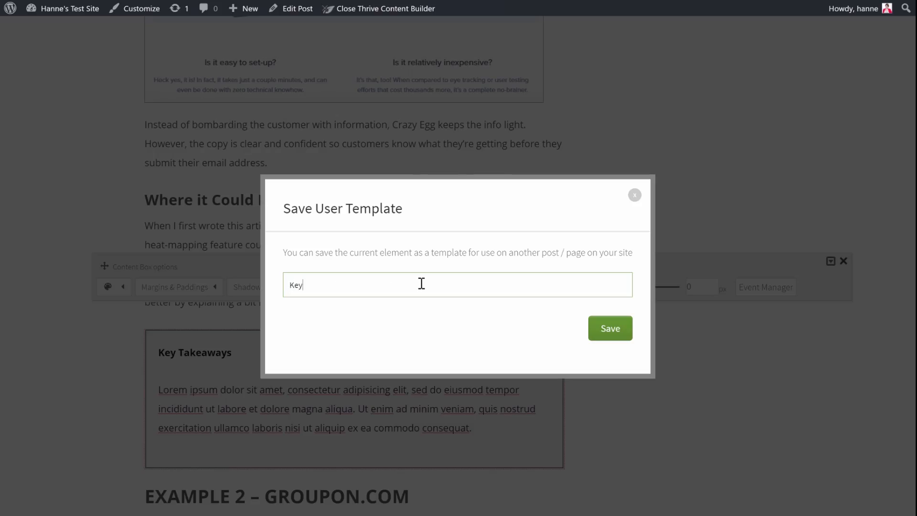
text( Takeaways)
click(611, 328)
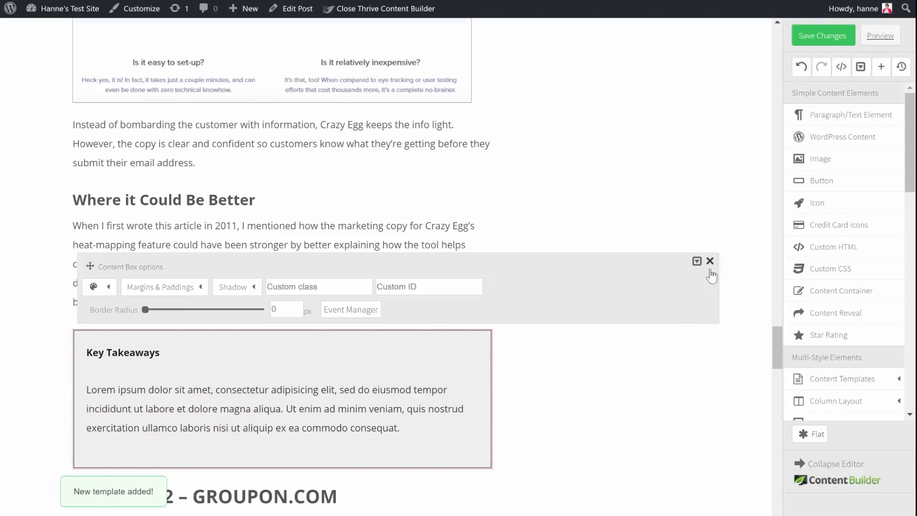
click(710, 261)
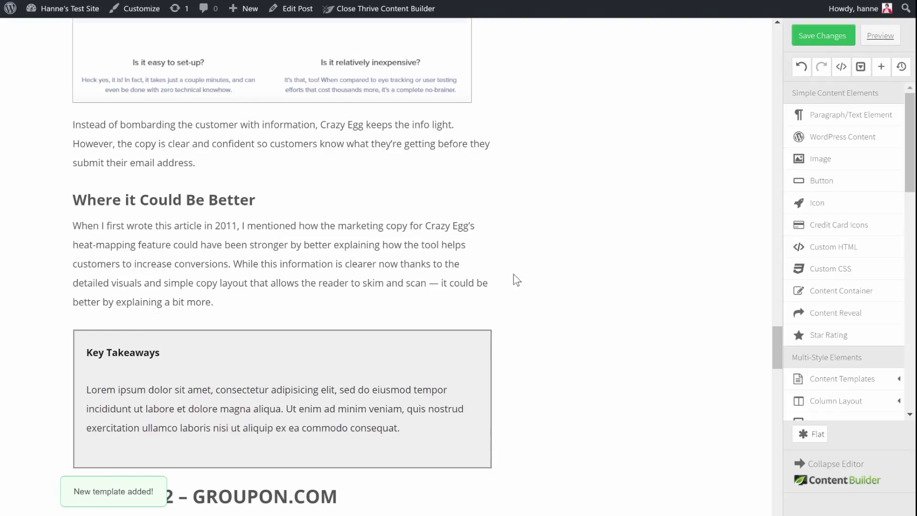
Step: Insert the saved "Key takeaway" template below Groupon's "Where it Could Be Better" paragraph at the end of the post
scroll(514, 274, down, 10)
scroll(522, 274, down, 20)
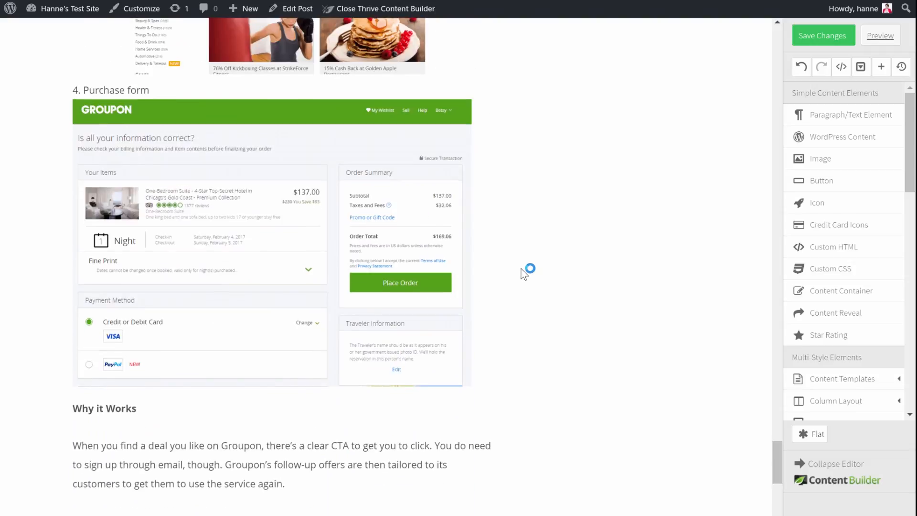
scroll(872, 307, down, 2)
click(867, 315)
scroll(845, 343, down, 4)
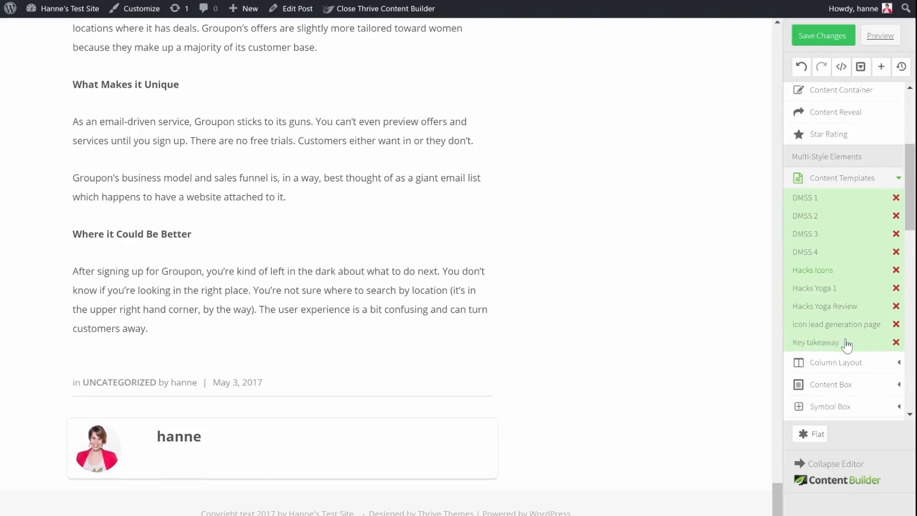
drag(828, 348, 207, 350)
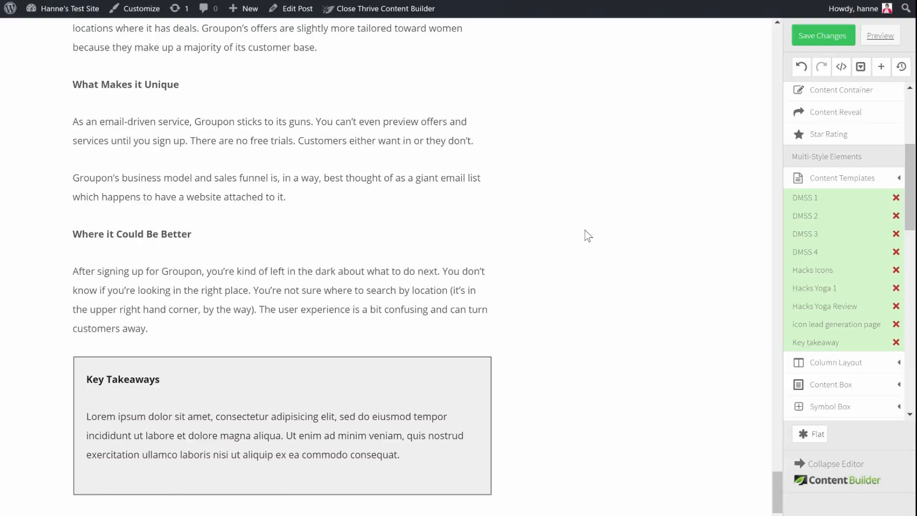
Step: Switch to the original AutoGrow article and examine its introduction, table of contents and the yellow Sales Funnel Blueprint call to action
scroll(675, 334, up, 15)
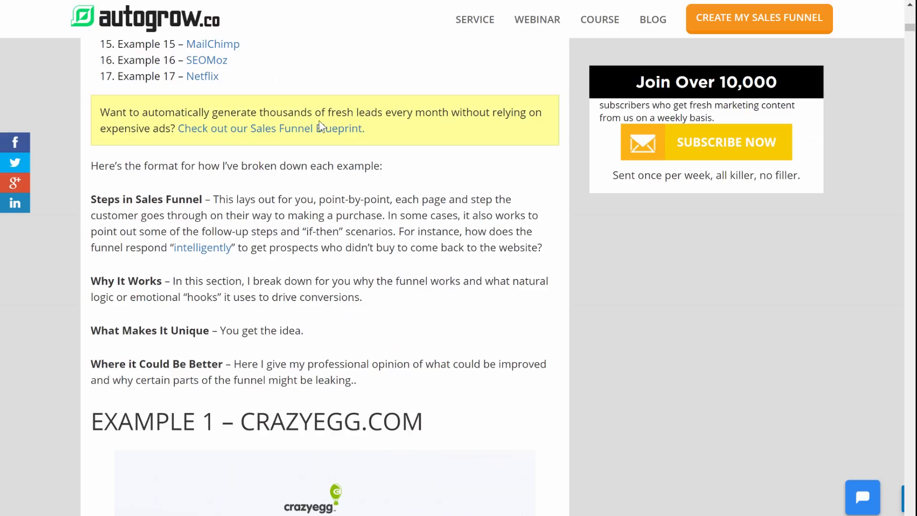
scroll(321, 125, up, 5)
scroll(368, 212, down, 1)
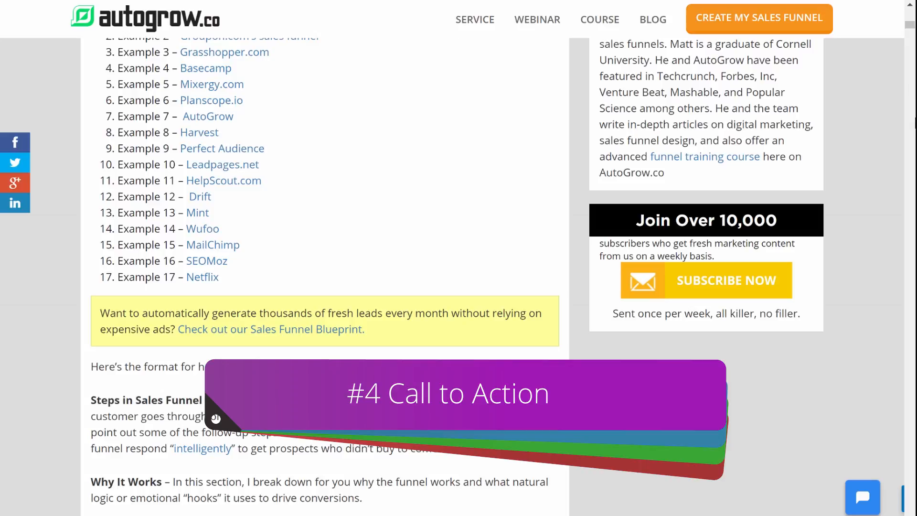
mouse_move(910, 25)
mouse_down()
mouse_move(909, 427)
mouse_move(910, 9)
mouse_up()
scroll(386, 318, down, 10)
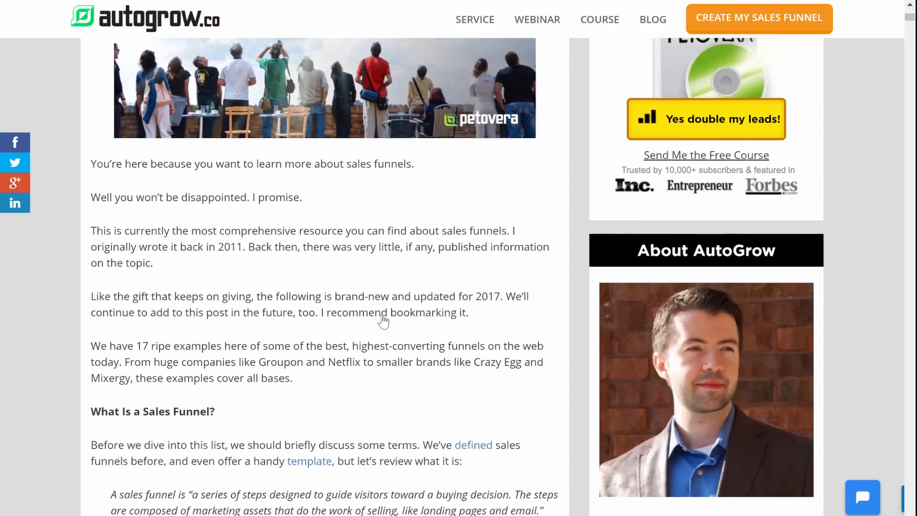
scroll(387, 318, down, 5)
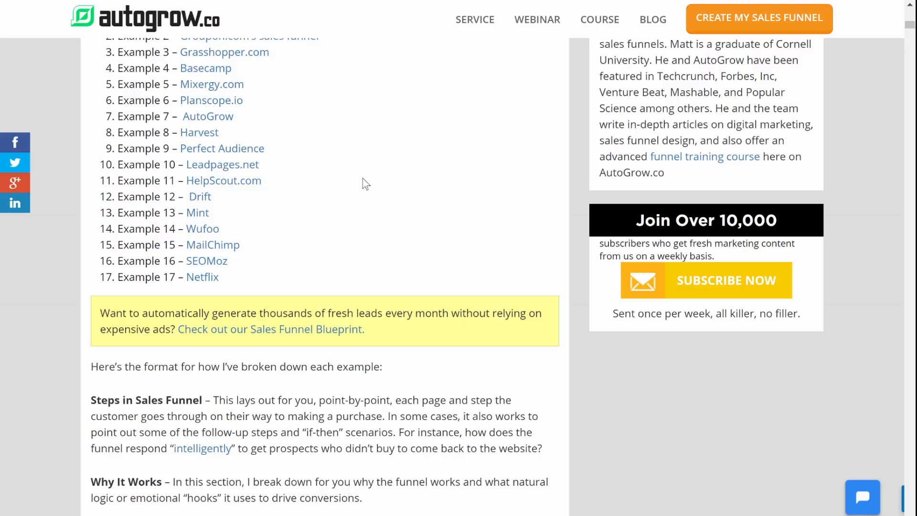
scroll(366, 184, up, 4)
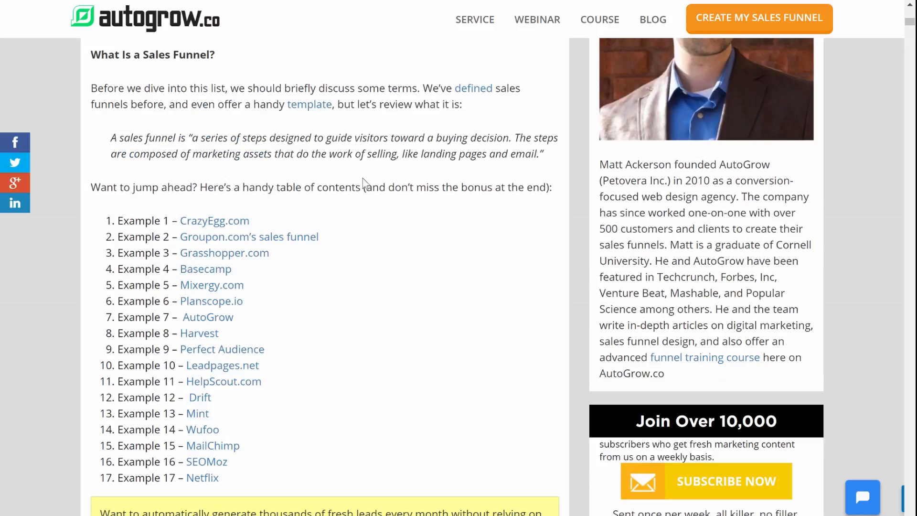
scroll(364, 183, down, 3)
scroll(366, 183, down, 3)
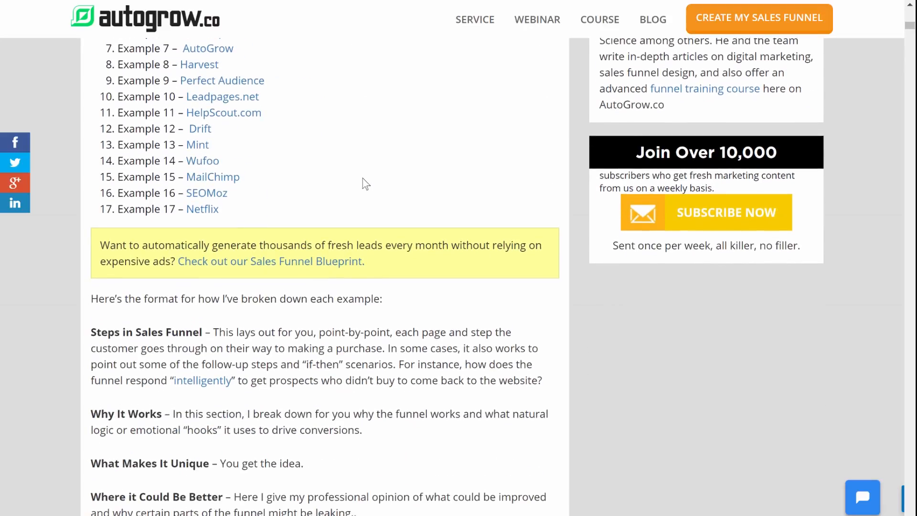
scroll(365, 184, down, 4)
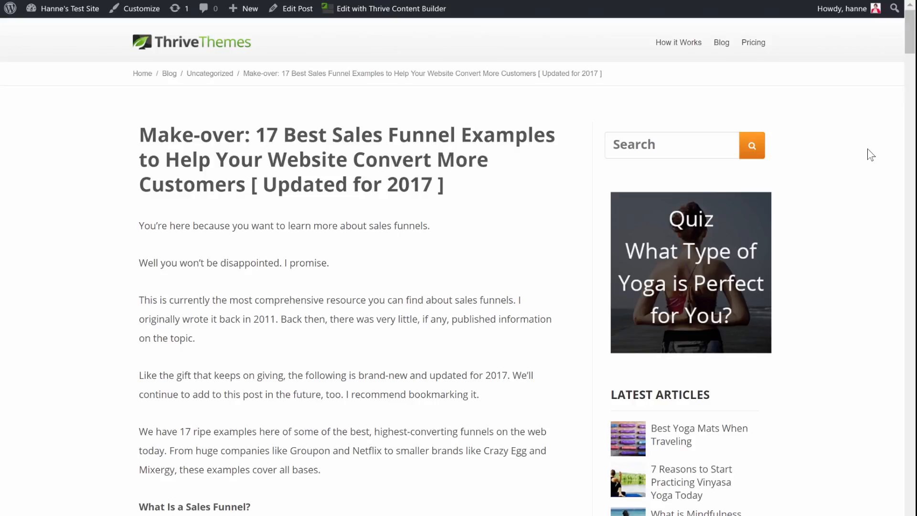
Step: Review the live make-over post from its title through the Crazy Egg images, captions and "Steps in Sales Funnel" section
scroll(866, 158, down, 10)
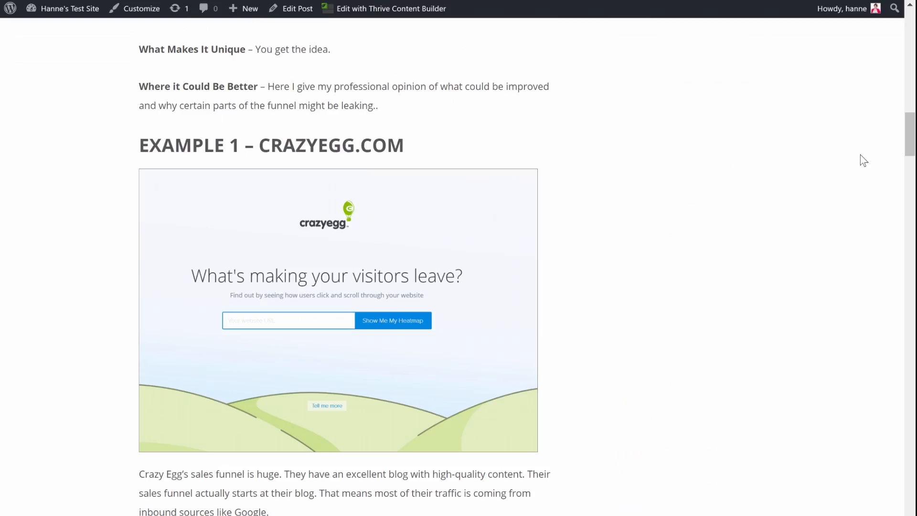
scroll(860, 155, down, 7)
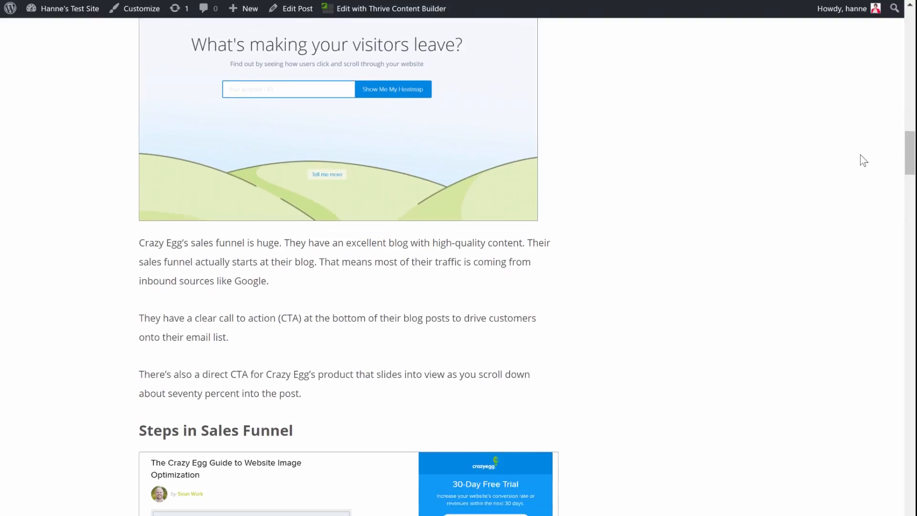
scroll(860, 154, down, 4)
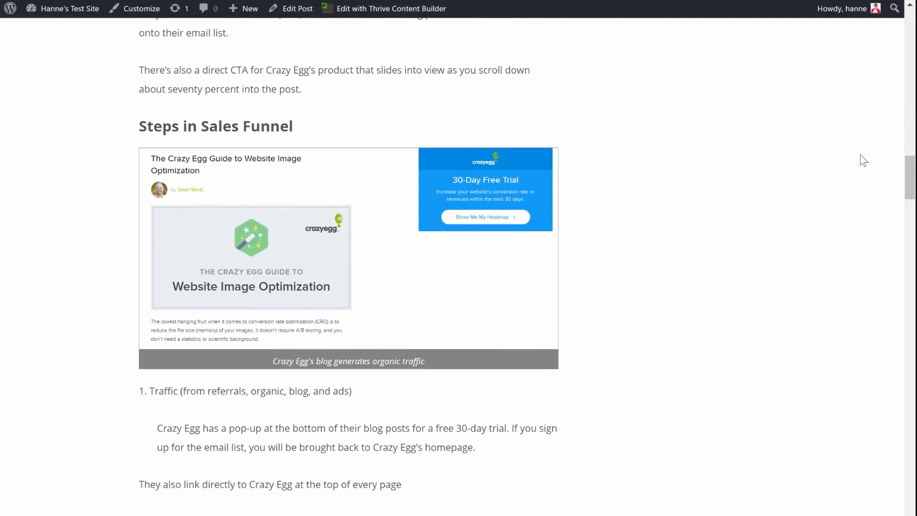
scroll(860, 155, down, 2)
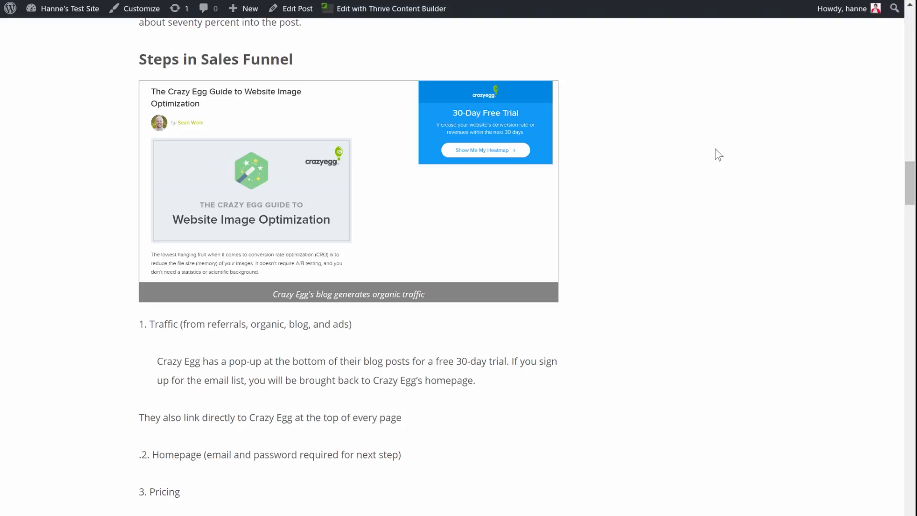
Step: Review the rest of the live make-over post from Crazy Egg's funnel steps and Key Takeaways box through Groupon's "What Makes it Unique" section
scroll(718, 154, down, 2)
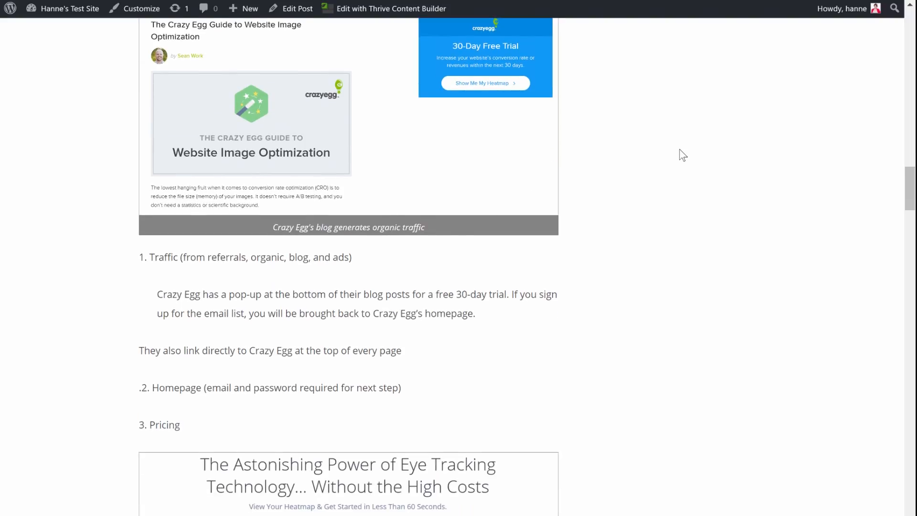
scroll(683, 155, down, 12)
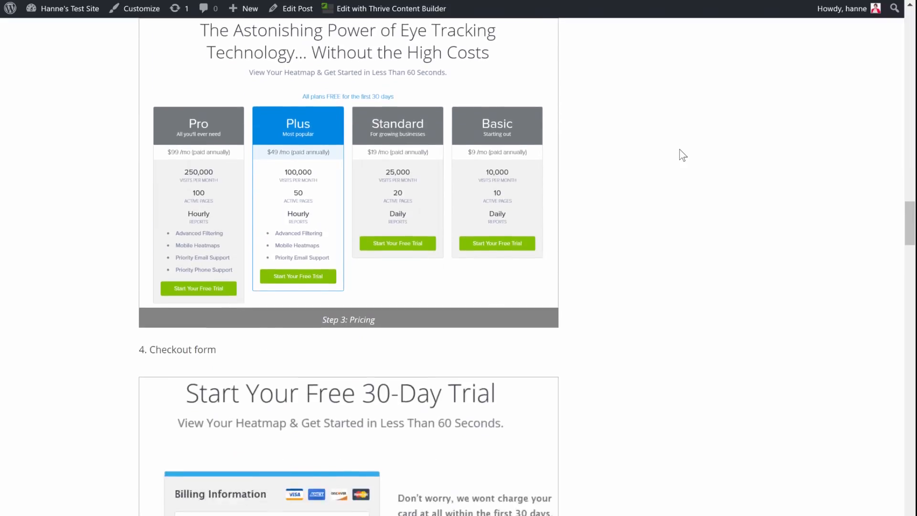
scroll(683, 156, down, 18)
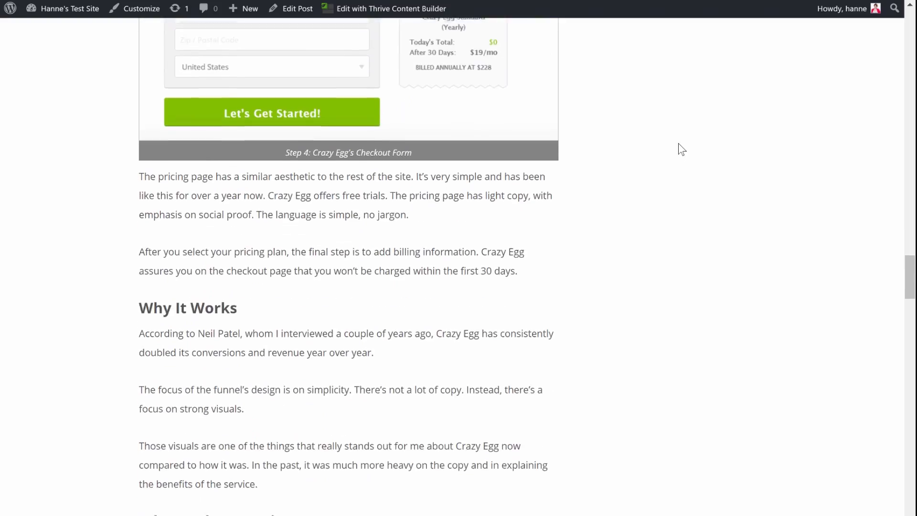
scroll(682, 149, down, 17)
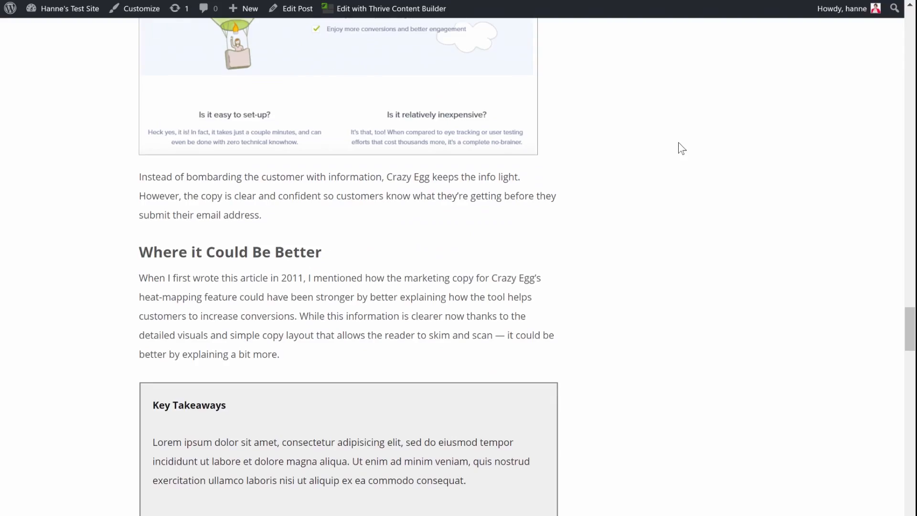
scroll(682, 149, down, 5)
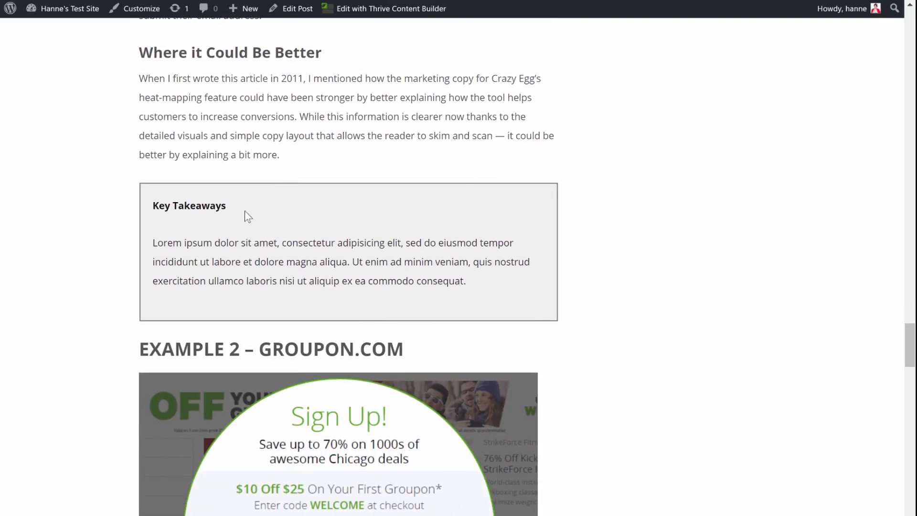
scroll(629, 168, down, 8)
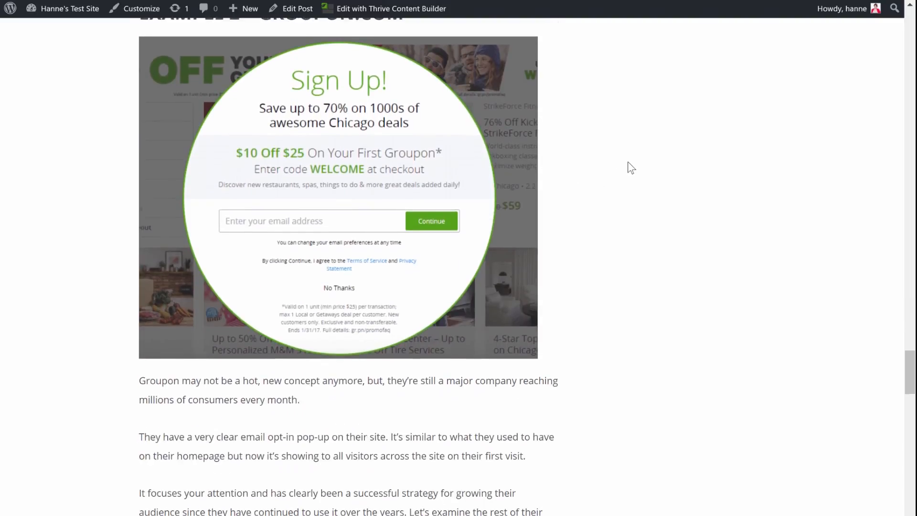
scroll(629, 168, down, 2)
scroll(629, 166, down, 18)
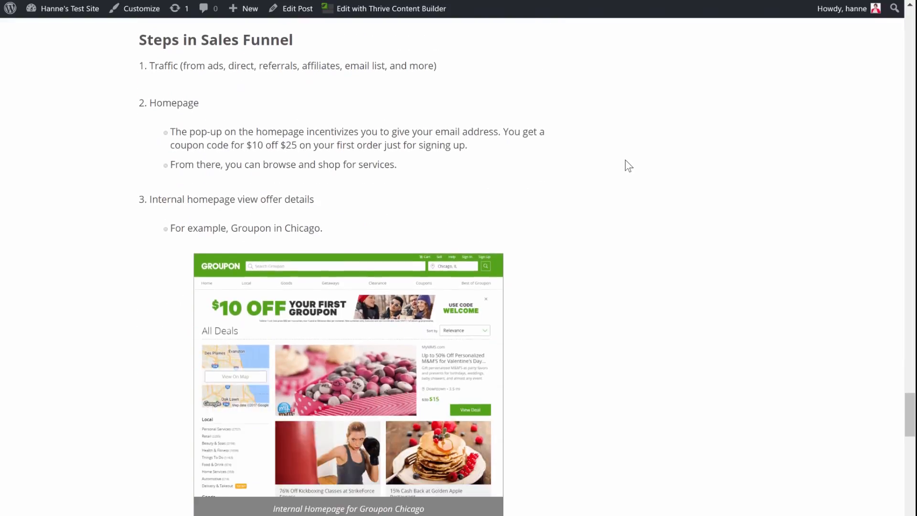
scroll(625, 161, down, 15)
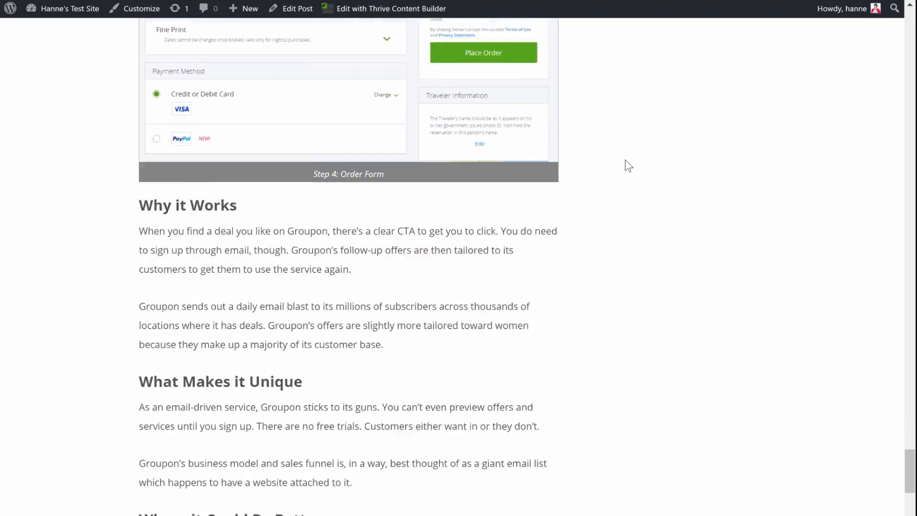
scroll(626, 165, down, 4)
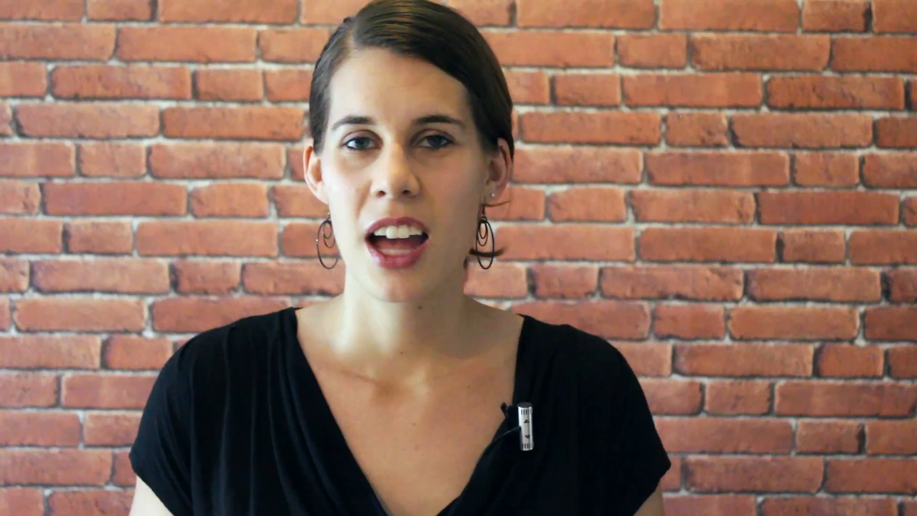